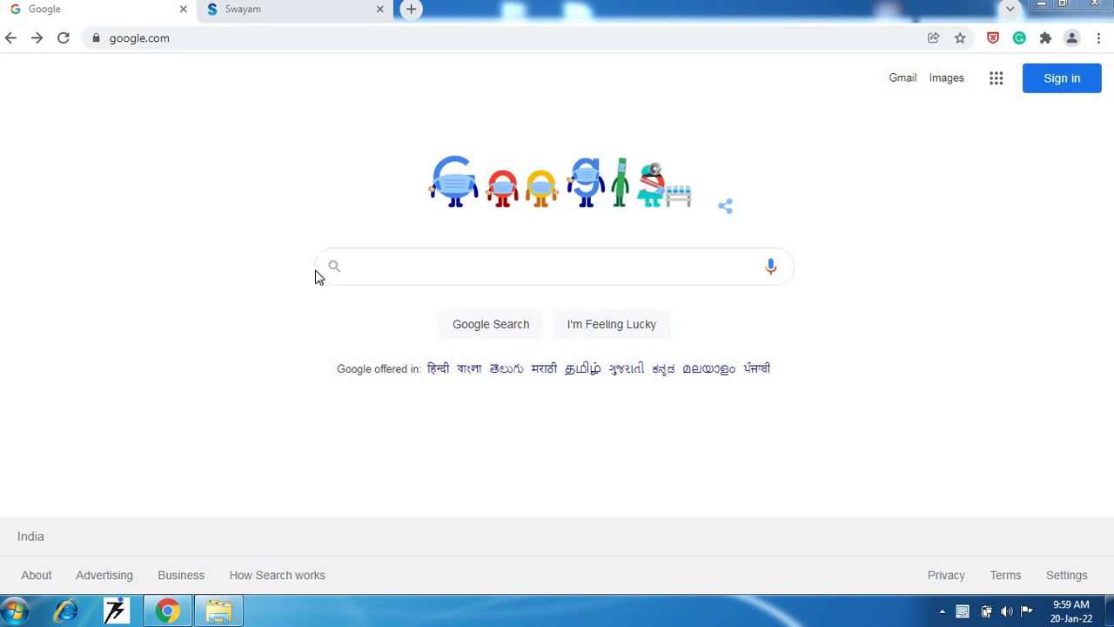
# - Search Google for 'swayam nptel' and open the 'nptel - Swayam Central' result in a new tab
pyautogui.click(366, 272)
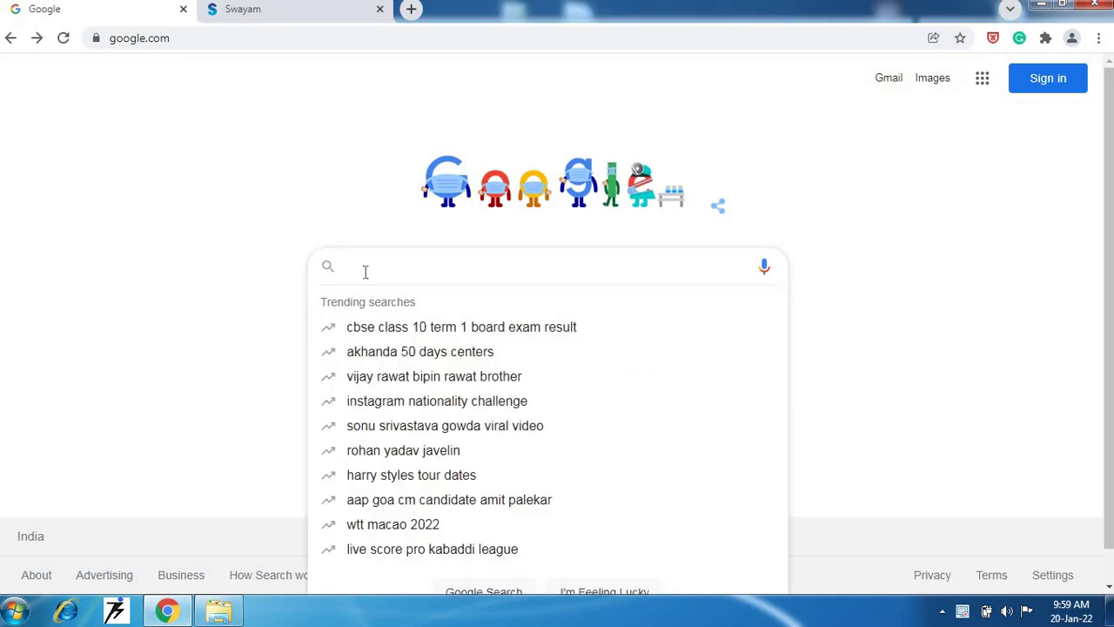
pyautogui.write('sway')
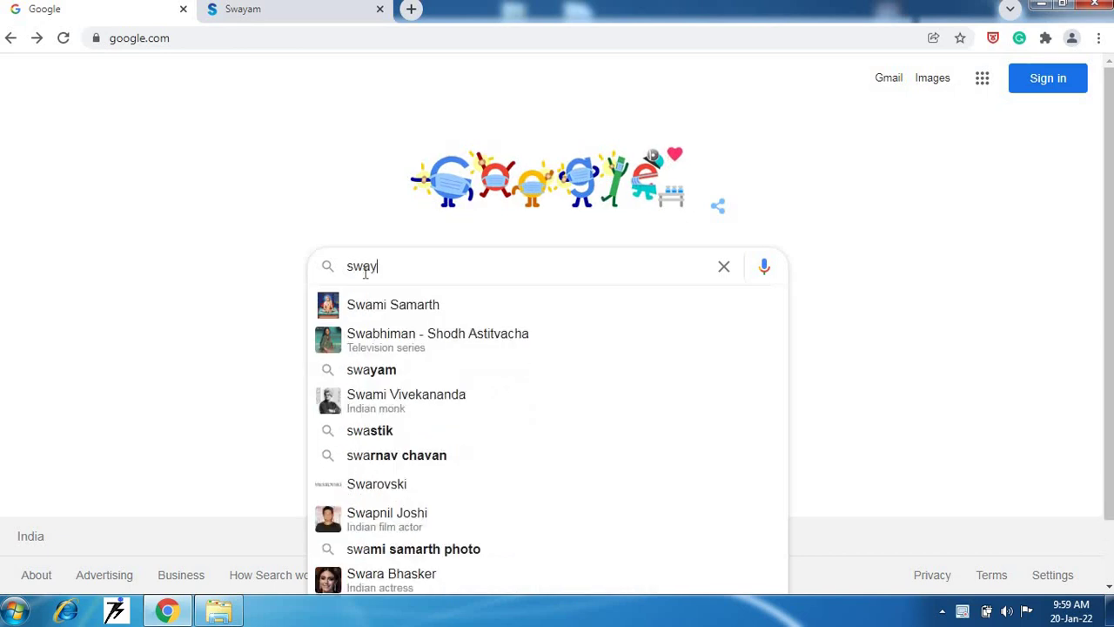
pyautogui.write('am n')
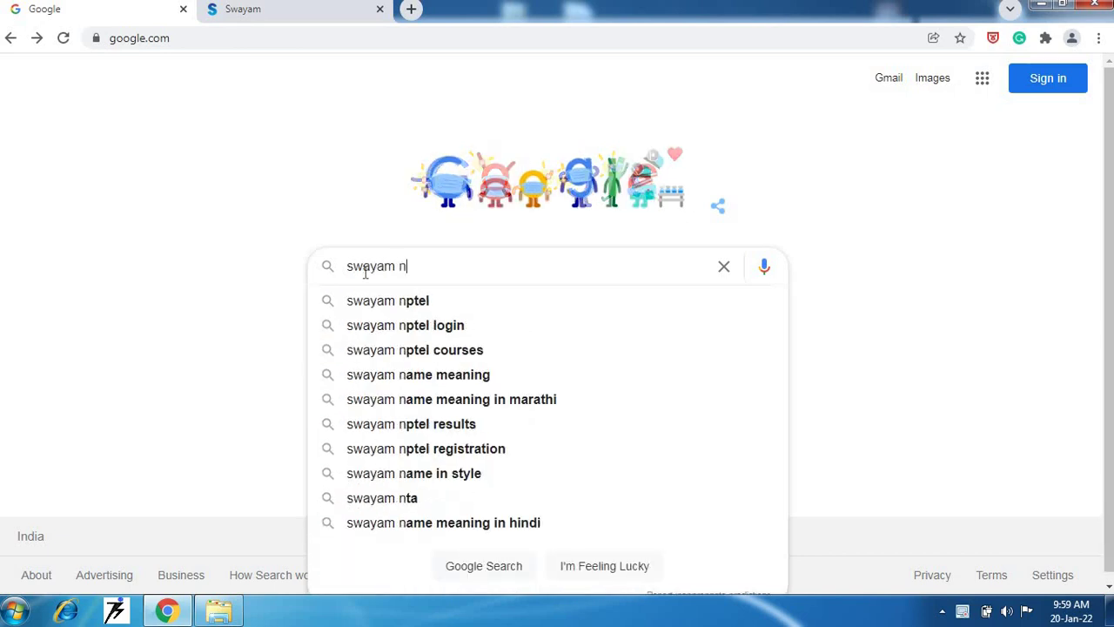
pyautogui.write('ptel')
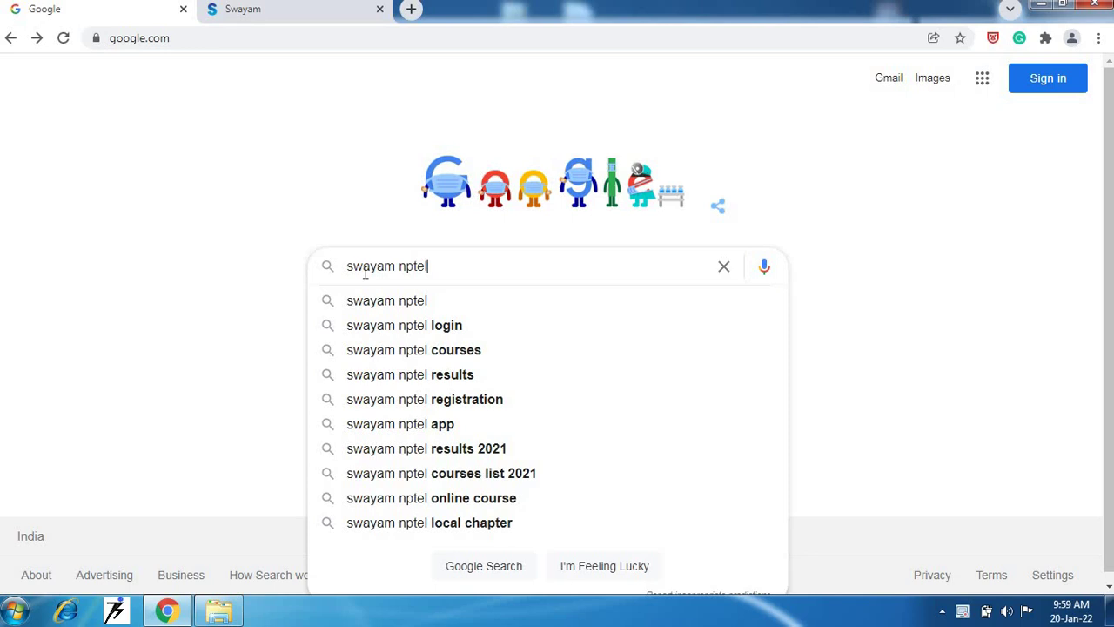
pyautogui.press('Escape')
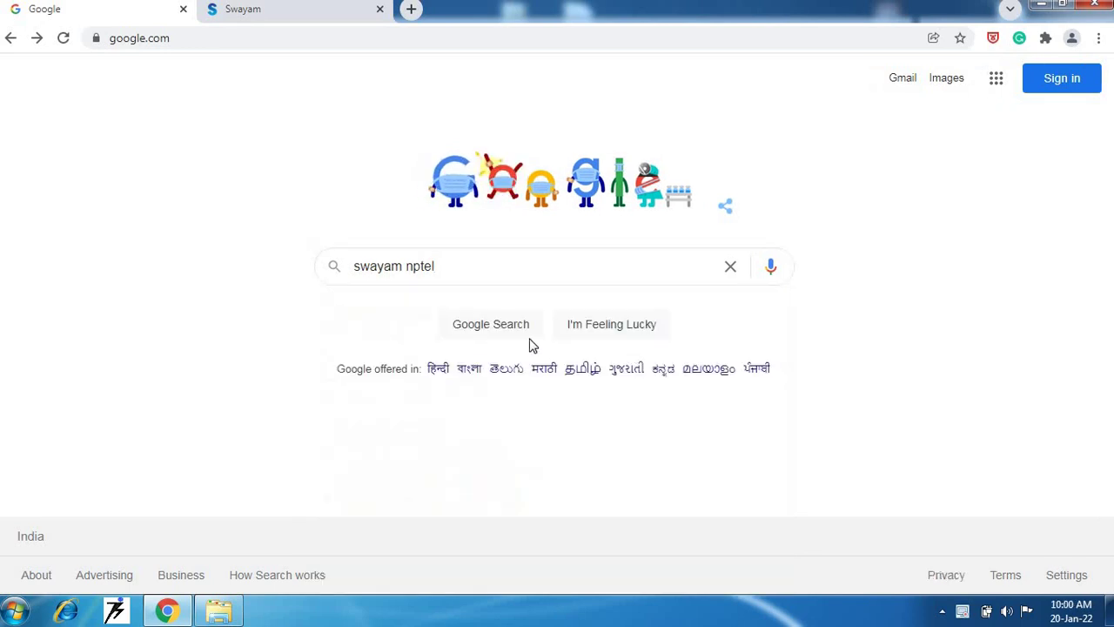
pyautogui.click(505, 333)
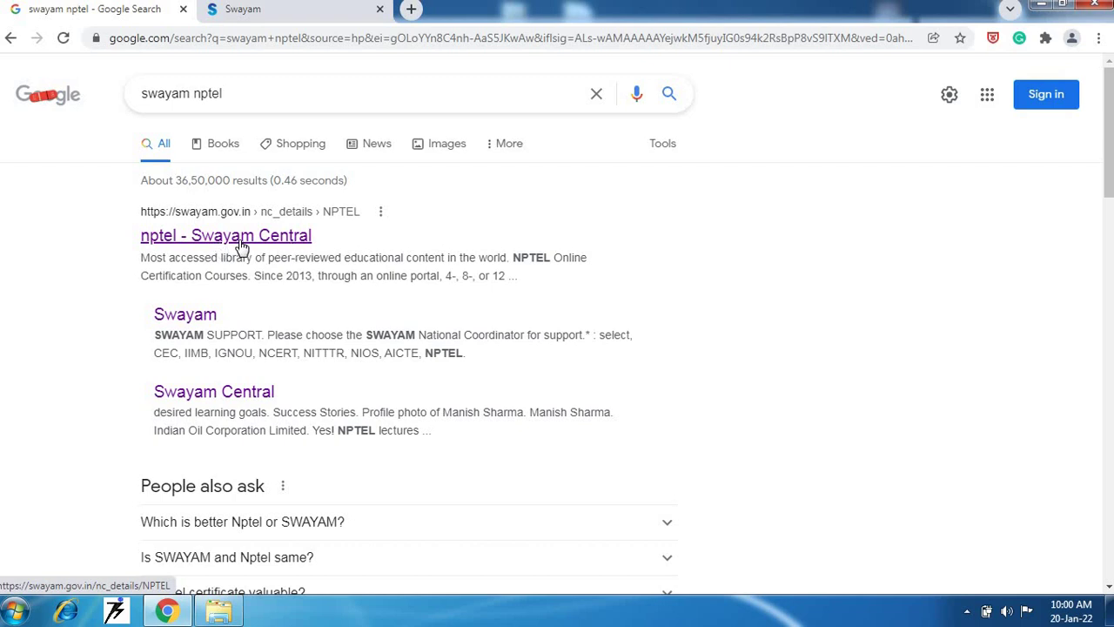
pyautogui.rightClick(242, 247)
pyautogui.press('Escape')
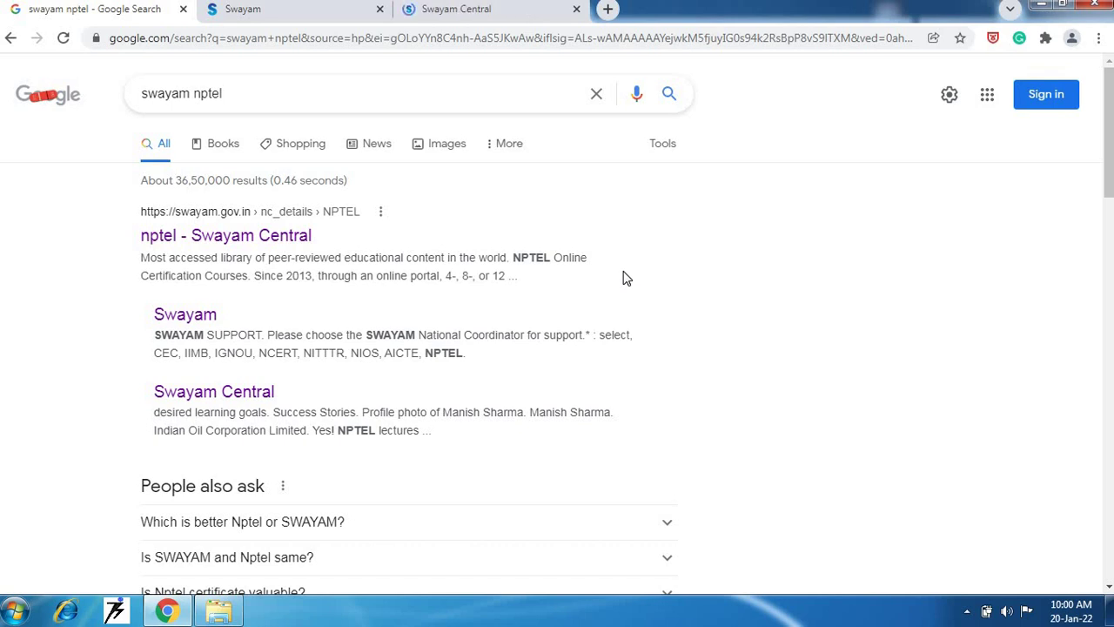
# - Switch to the Swayam Central tab to view the NPTEL coordinator statistics page
pyautogui.click(455, 10)
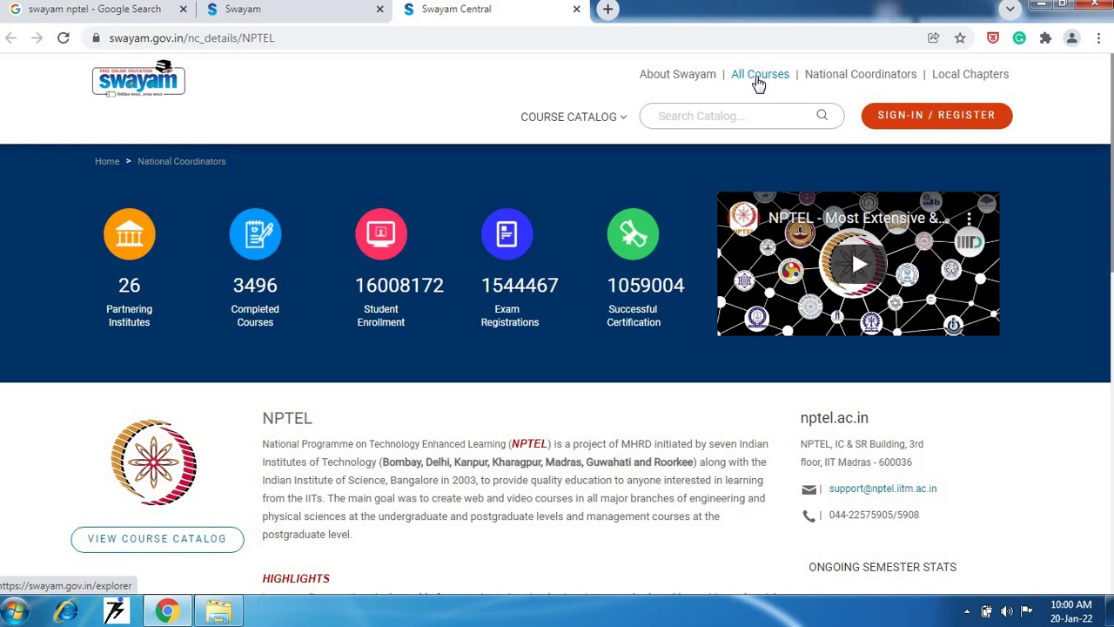
# - Open All Courses and set the National Coordinator filter to NPTEL
pyautogui.click(758, 80)
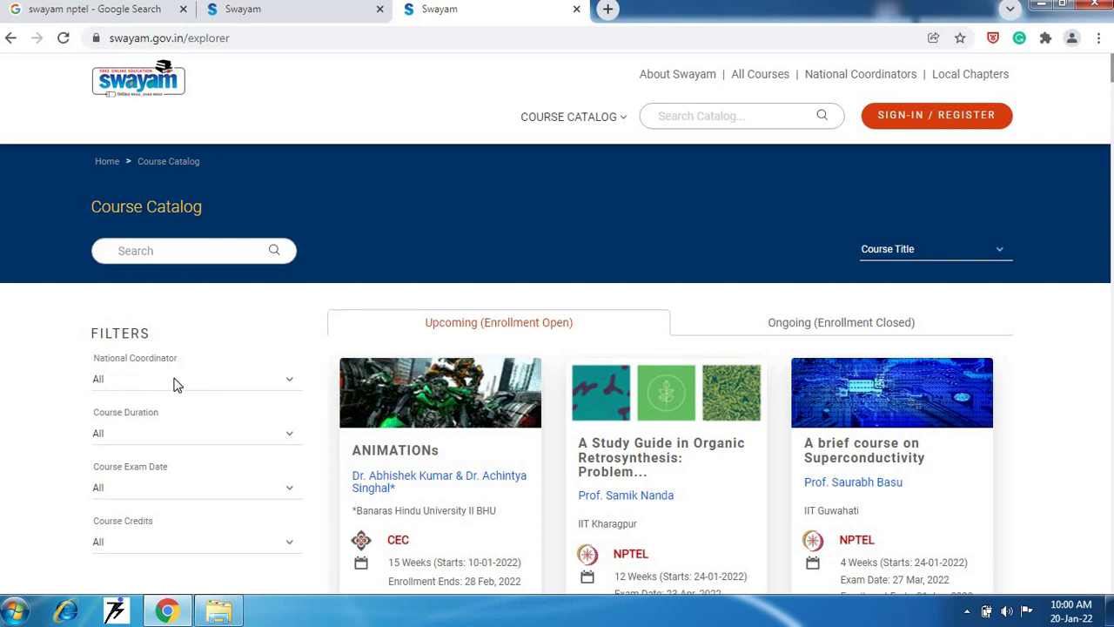
pyautogui.click(276, 387)
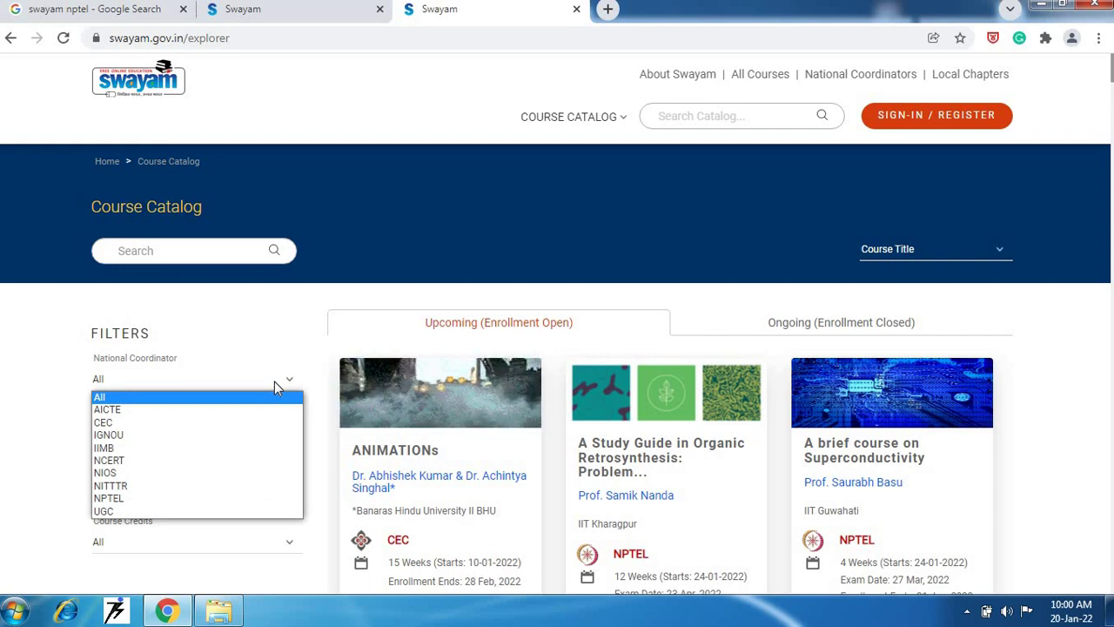
pyautogui.click(274, 383)
pyautogui.click(274, 383)
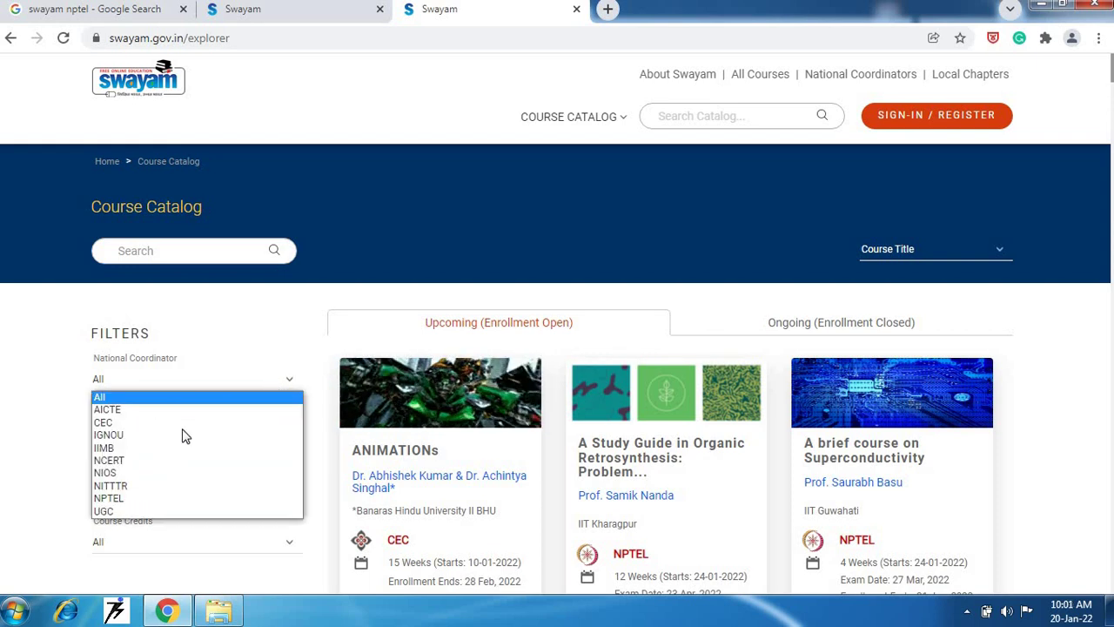
pyautogui.click(162, 498)
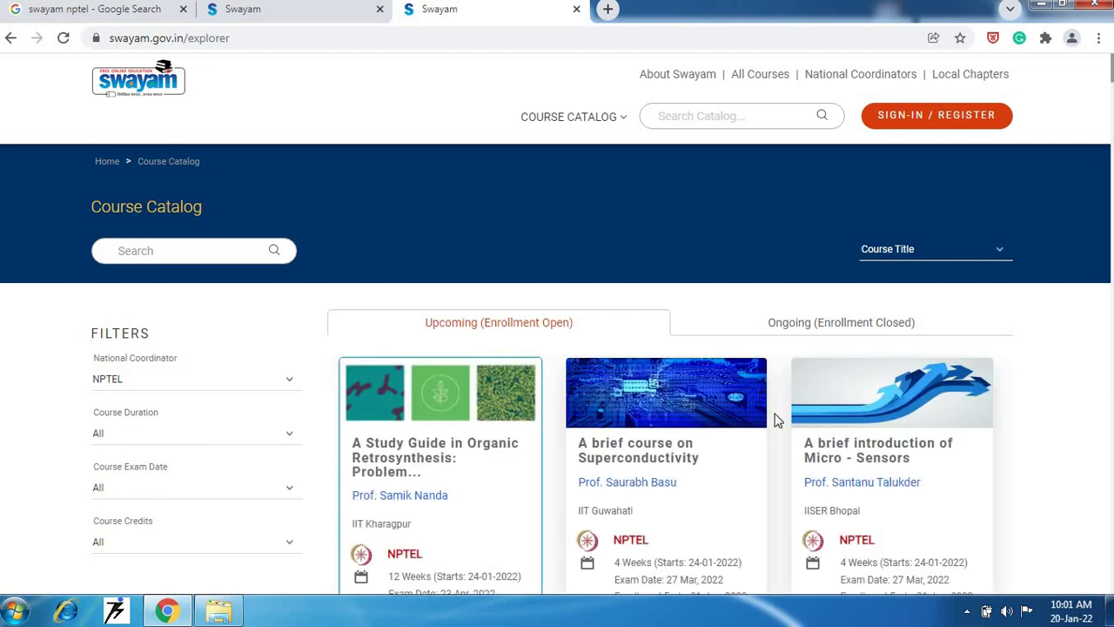
pyautogui.scroll(-3, 1049, 379)
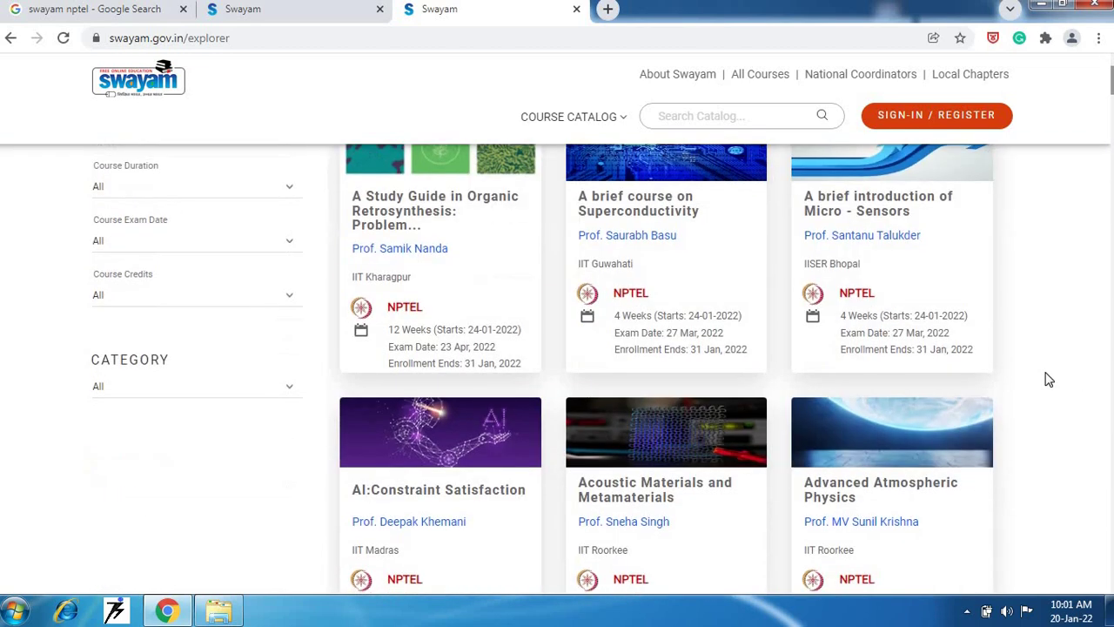
pyautogui.scroll(-2, 1049, 379)
pyautogui.scroll(4, 1048, 378)
pyautogui.scroll(-1, 1049, 378)
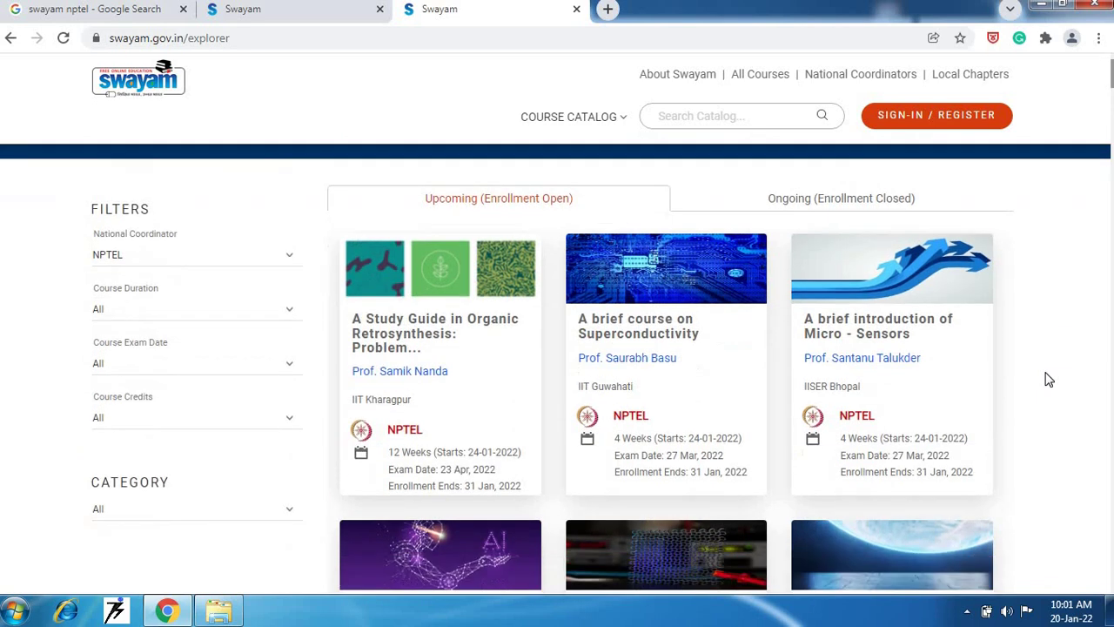
pyautogui.scroll(-5, 1048, 378)
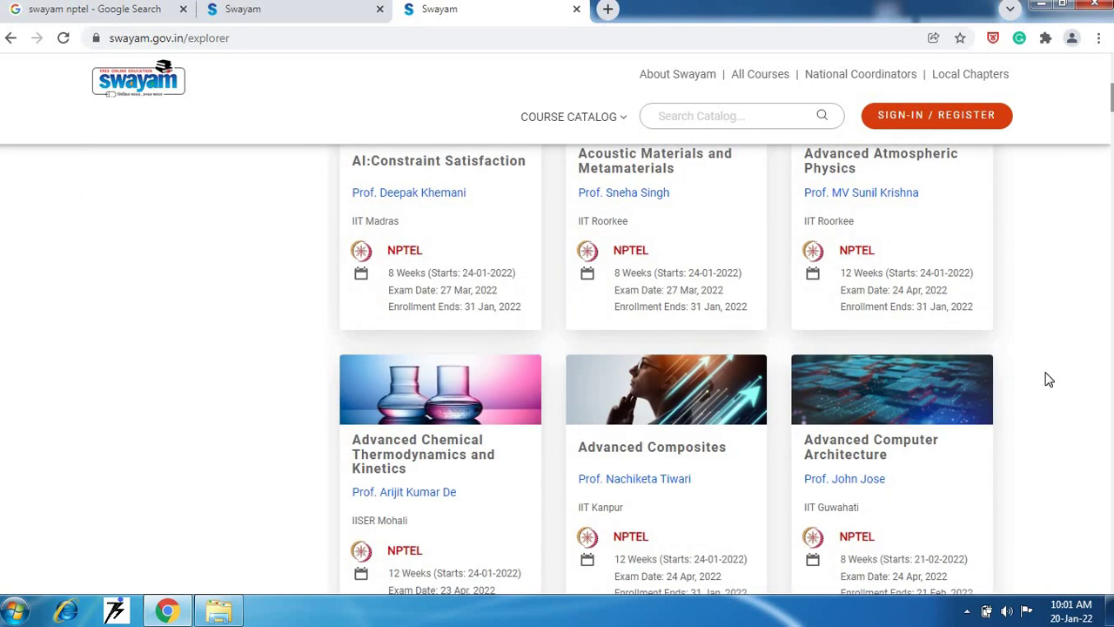
pyautogui.scroll(6, 1049, 379)
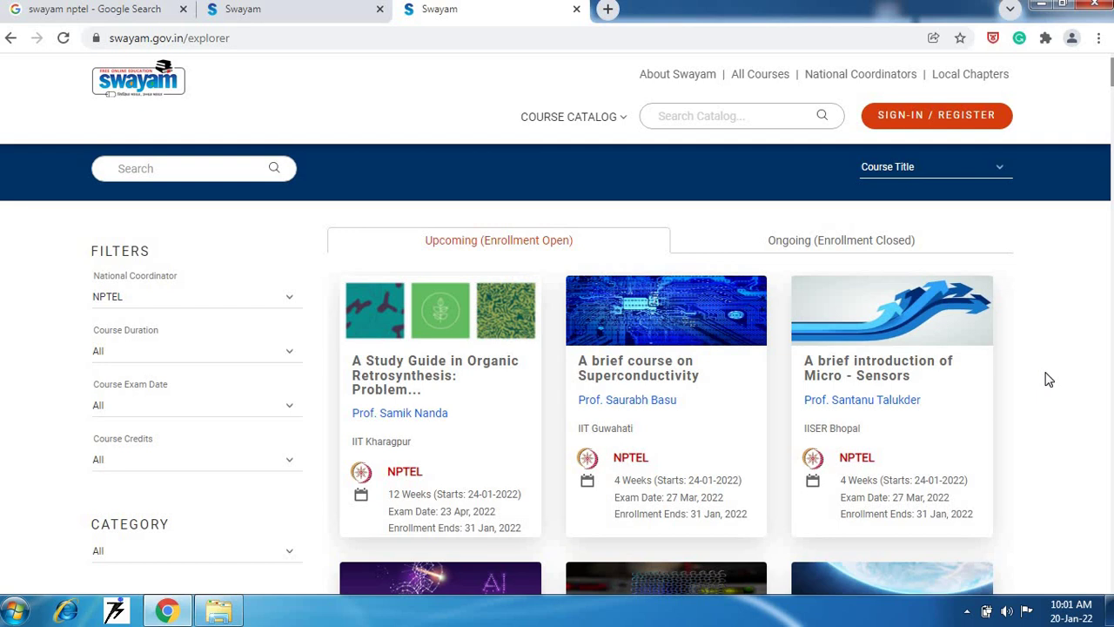
# - Search the course catalog for 'soft skill development'
pyautogui.click(679, 112)
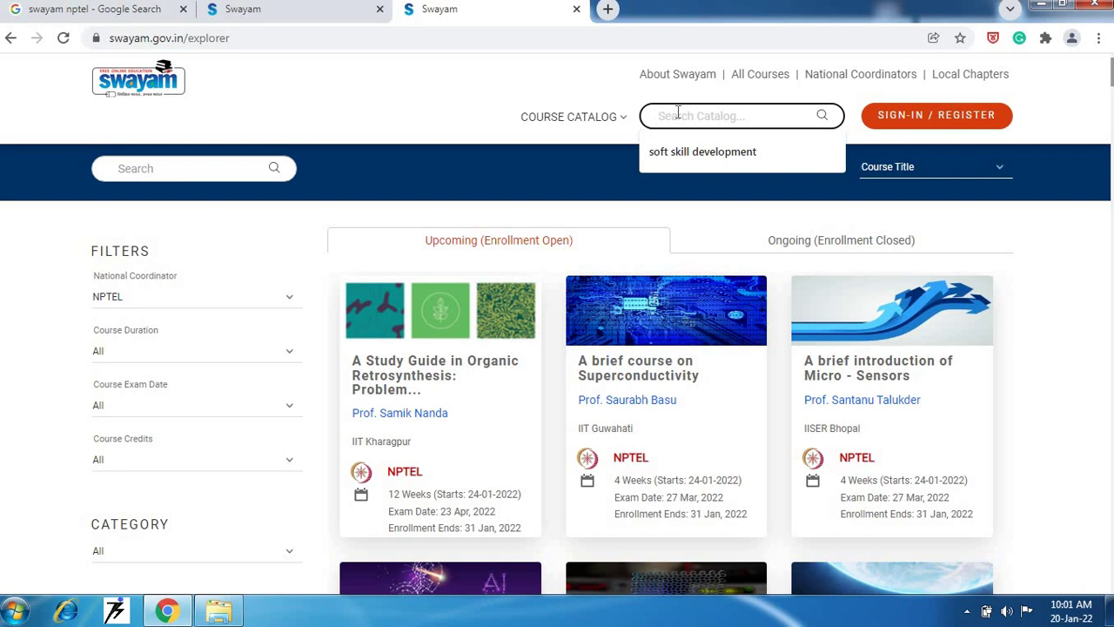
pyautogui.write('soft skill development')
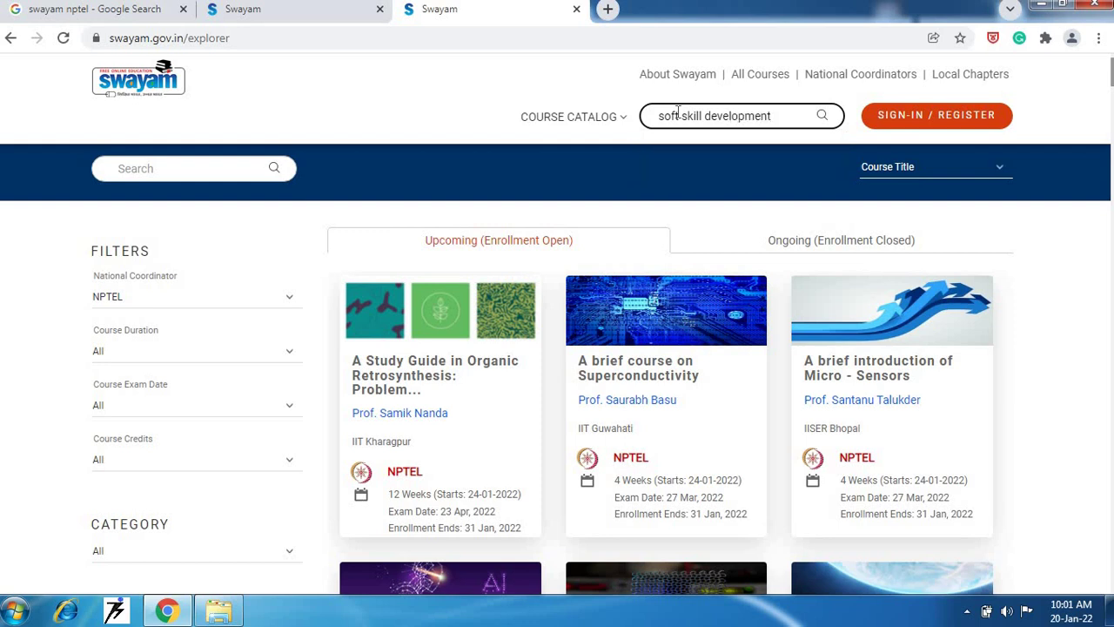
pyautogui.click(827, 124)
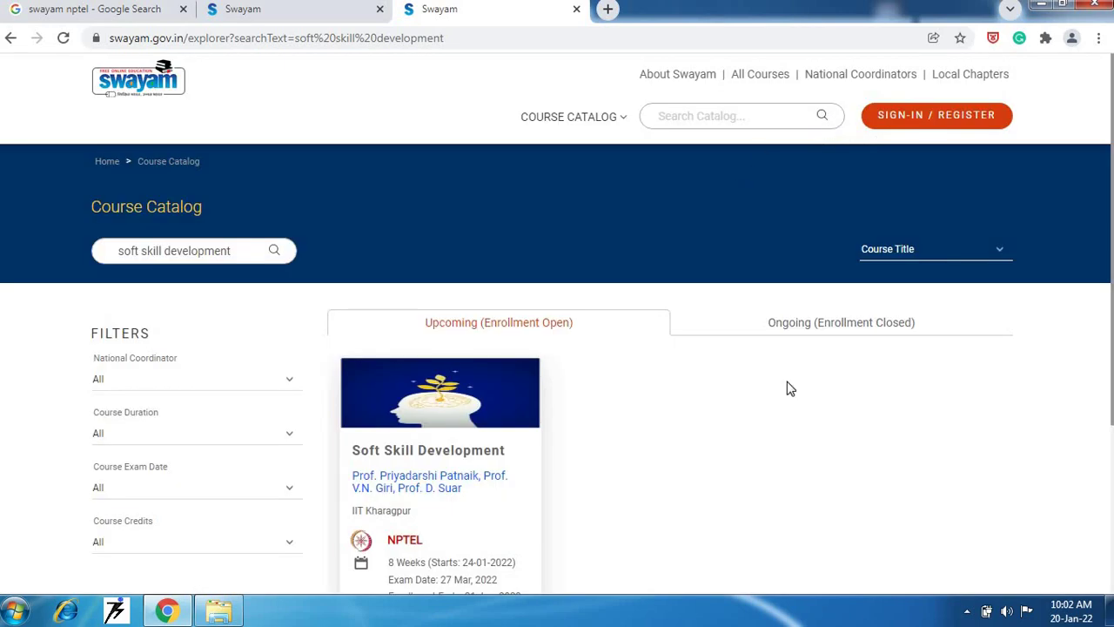
pyautogui.scroll(-1, 769, 410)
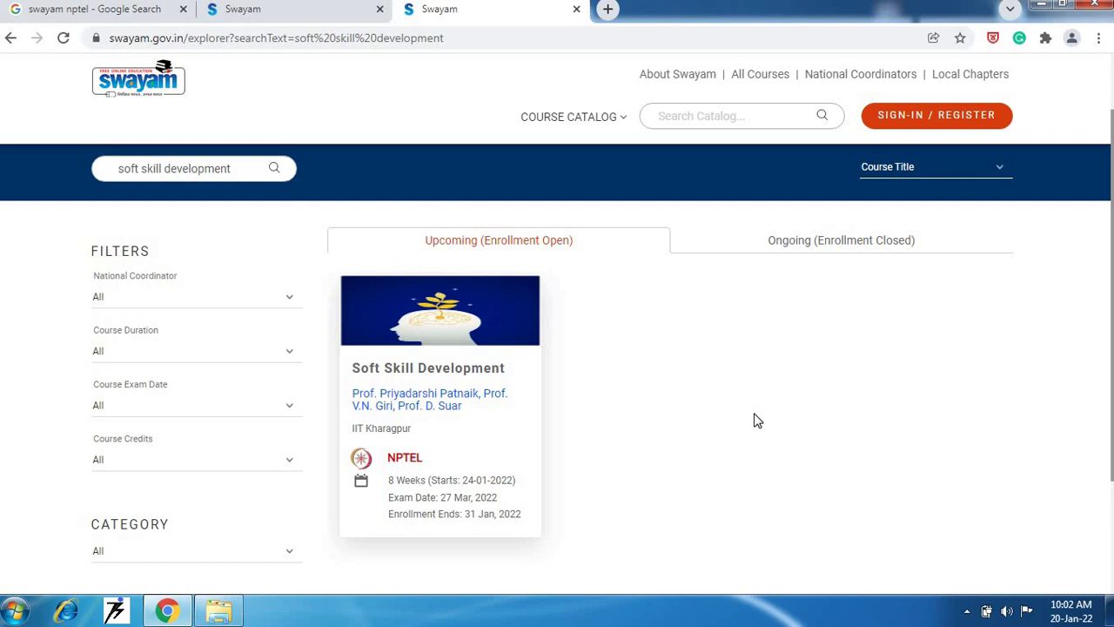
# - Open the Soft Skill Development course card and review its dates and 11934 learners
pyautogui.click(412, 403)
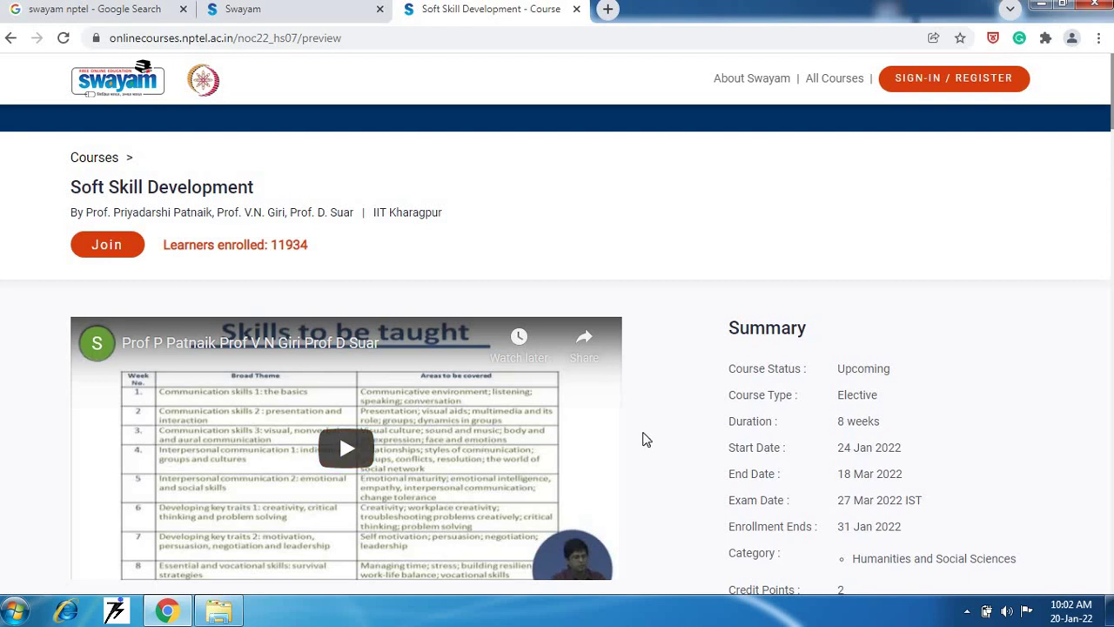
pyautogui.scroll(-3, 646, 439)
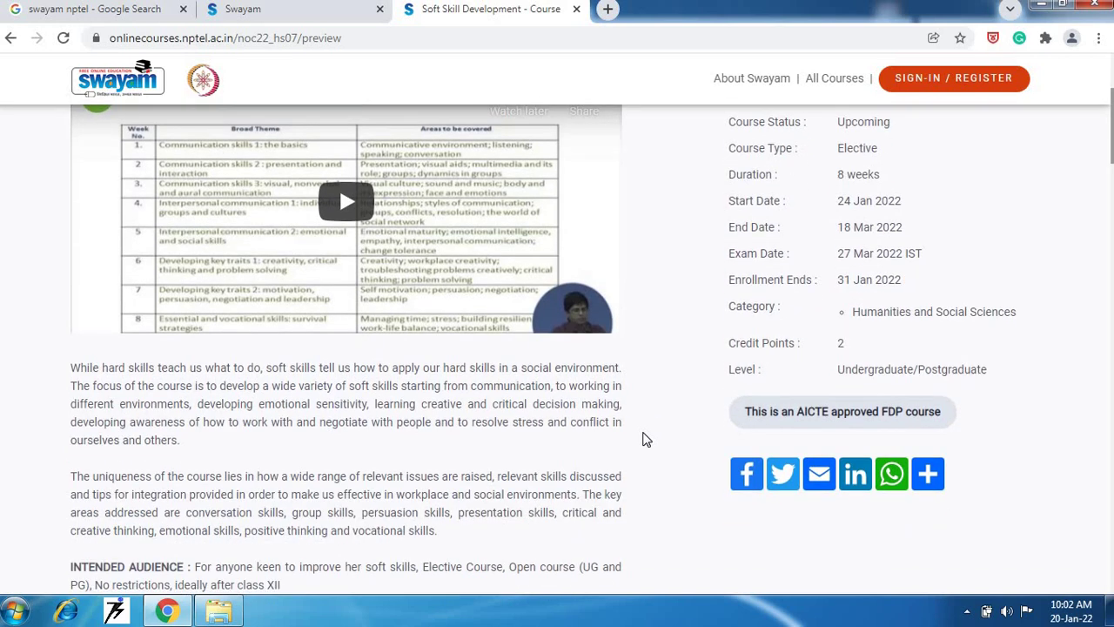
pyautogui.scroll(1, 646, 439)
pyautogui.scroll(1, 646, 439)
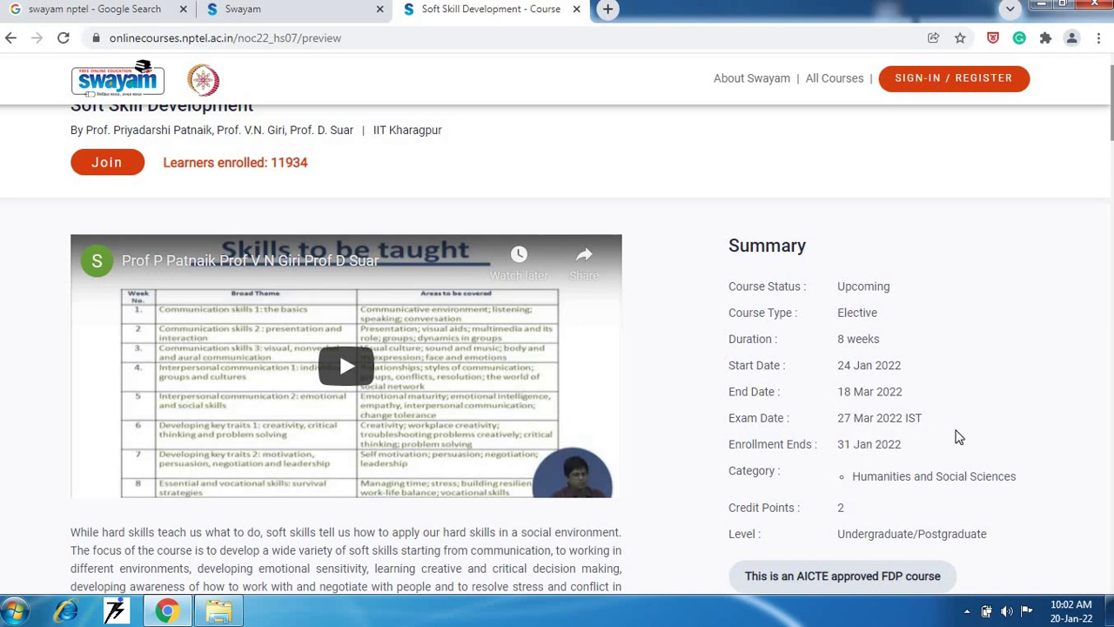
pyautogui.scroll(1, 664, 423)
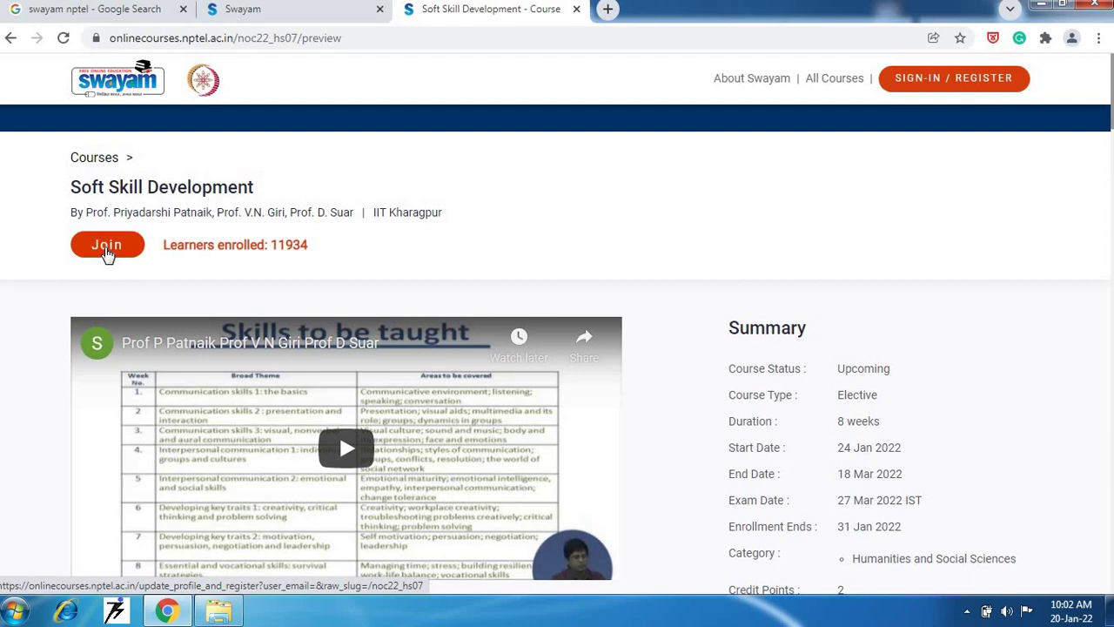
# - Press Join on the Soft Skill Development course page
pyautogui.click(106, 246)
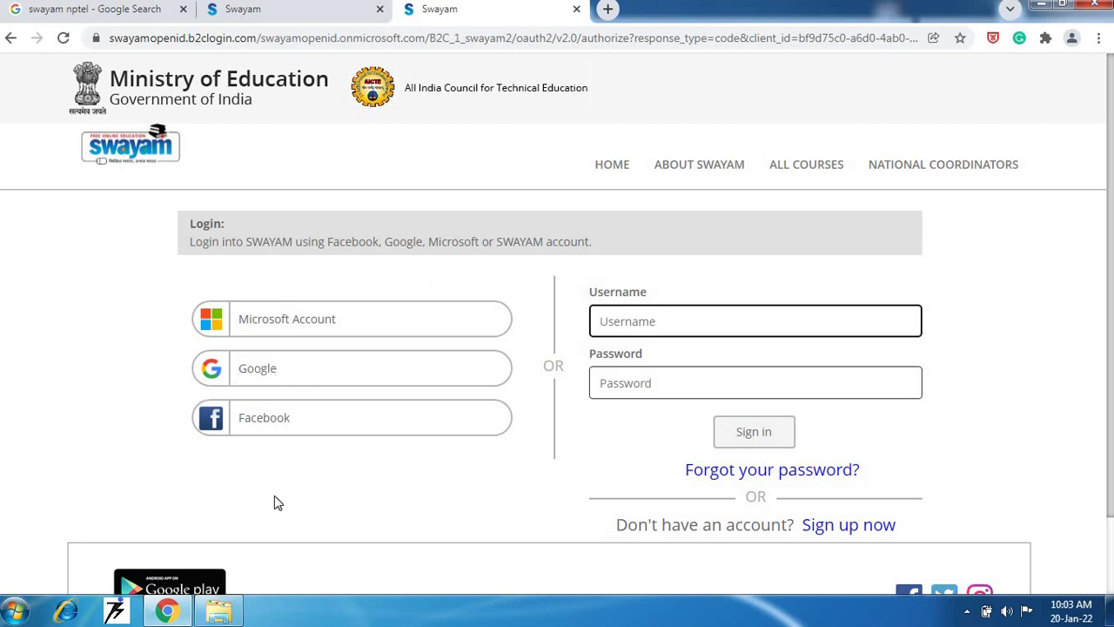
# - Choose Google sign-in with another account and enter the college e-mail address
pyautogui.click(273, 373)
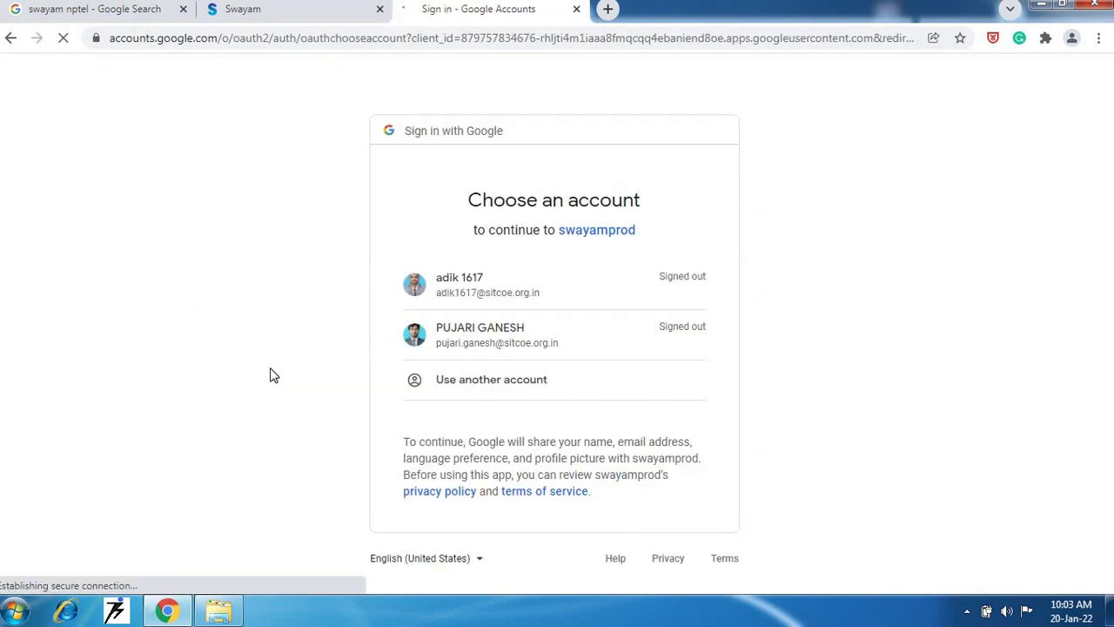
pyautogui.click(480, 386)
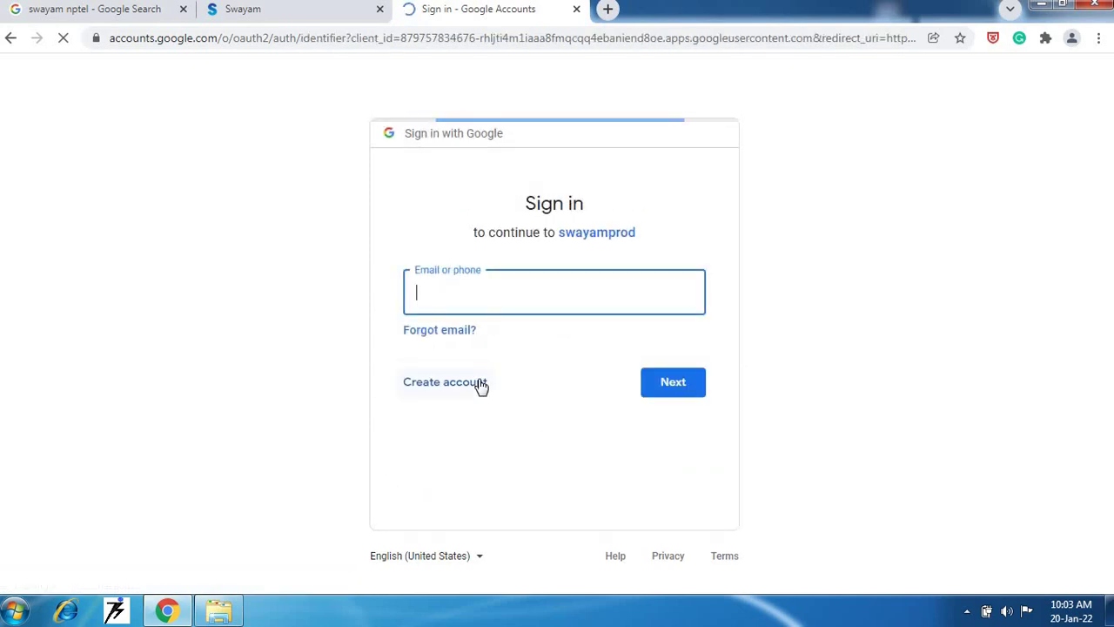
pyautogui.click(488, 291)
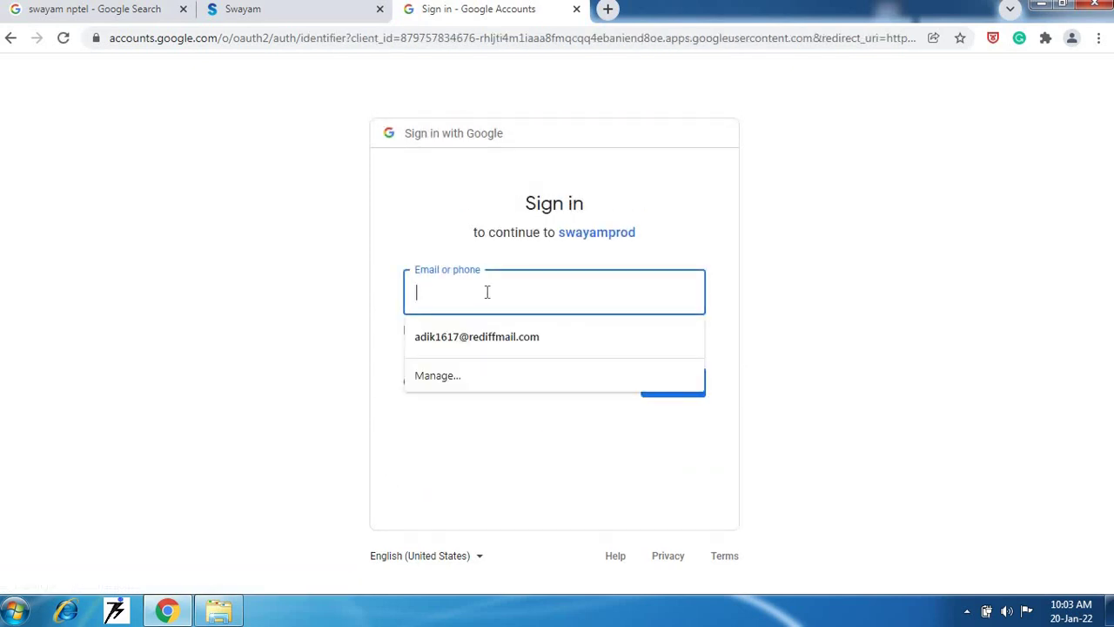
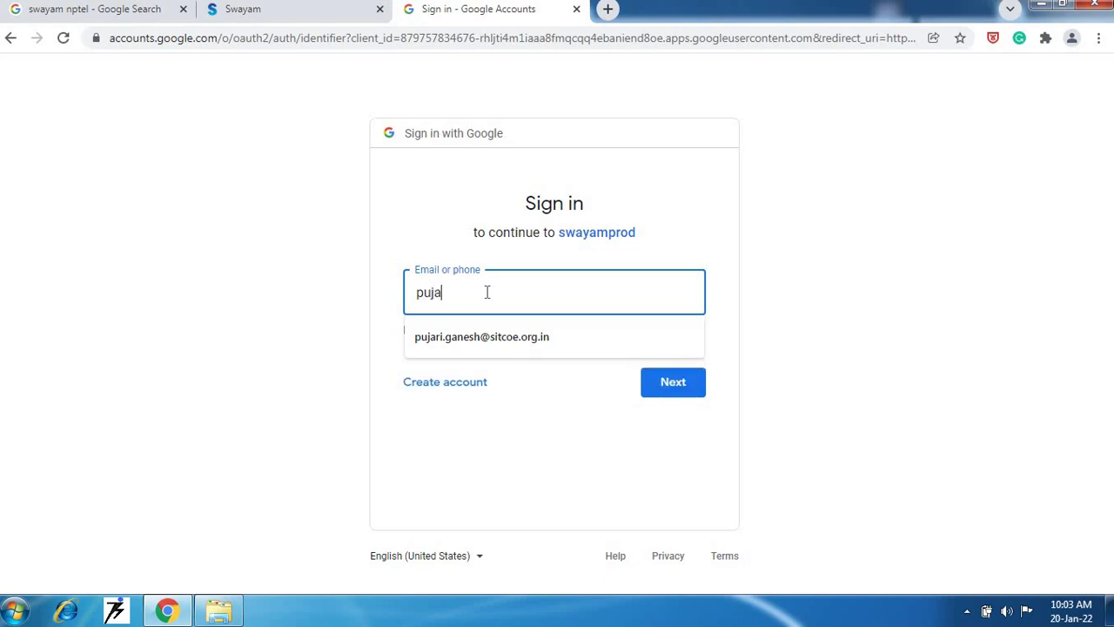
# - Continue past the e-mail, enter the account password and finish Google sign-in
pyautogui.click(664, 396)
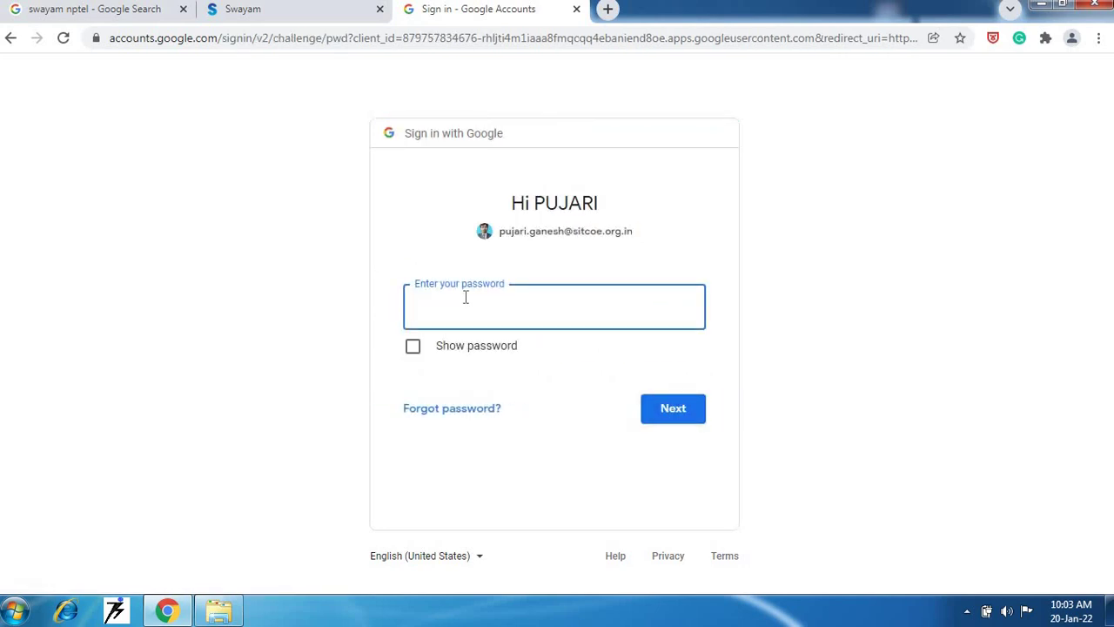
pyautogui.write('••••••••••')
pyautogui.click(691, 421)
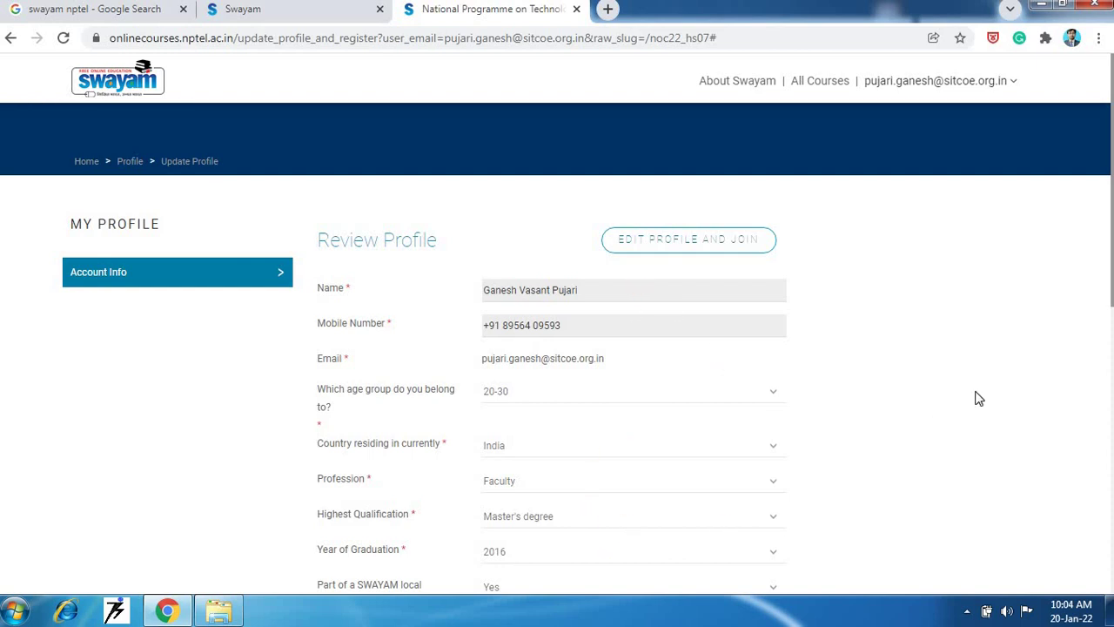
# - Switch to EDIT PROFILE AND JOIN and keep Profession set to Faculty
pyautogui.click(655, 243)
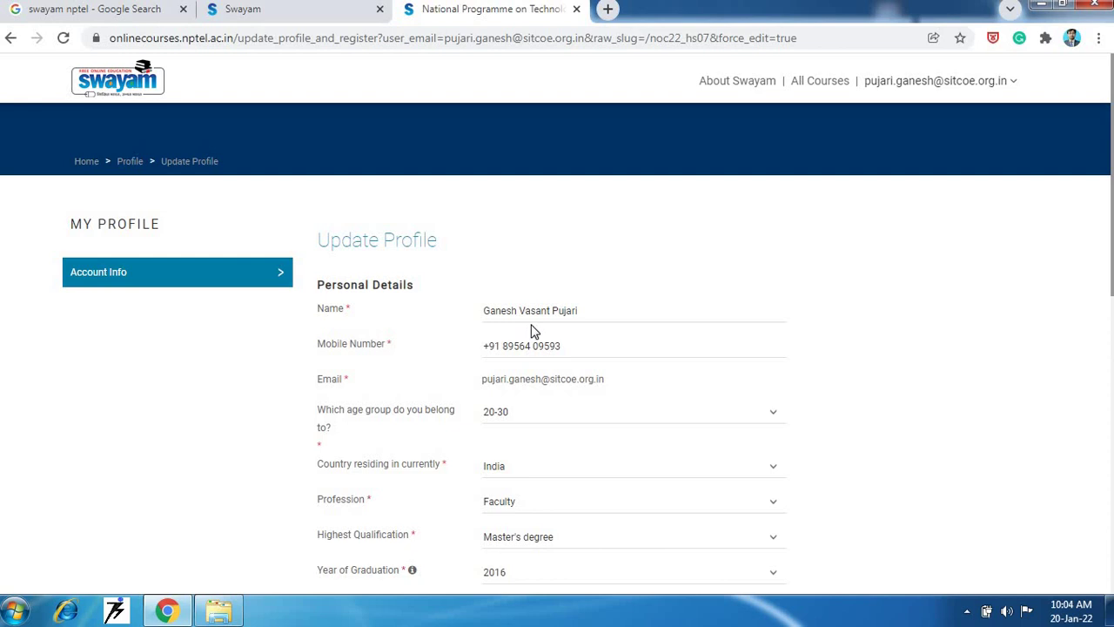
pyautogui.scroll(-1, 835, 392)
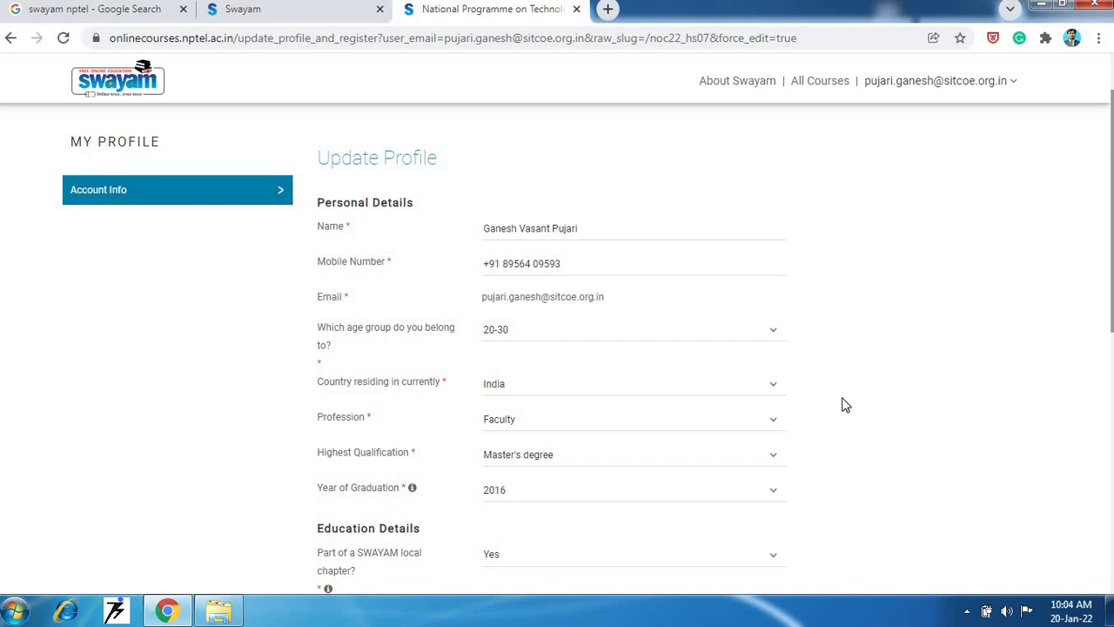
pyautogui.scroll(-2, 826, 403)
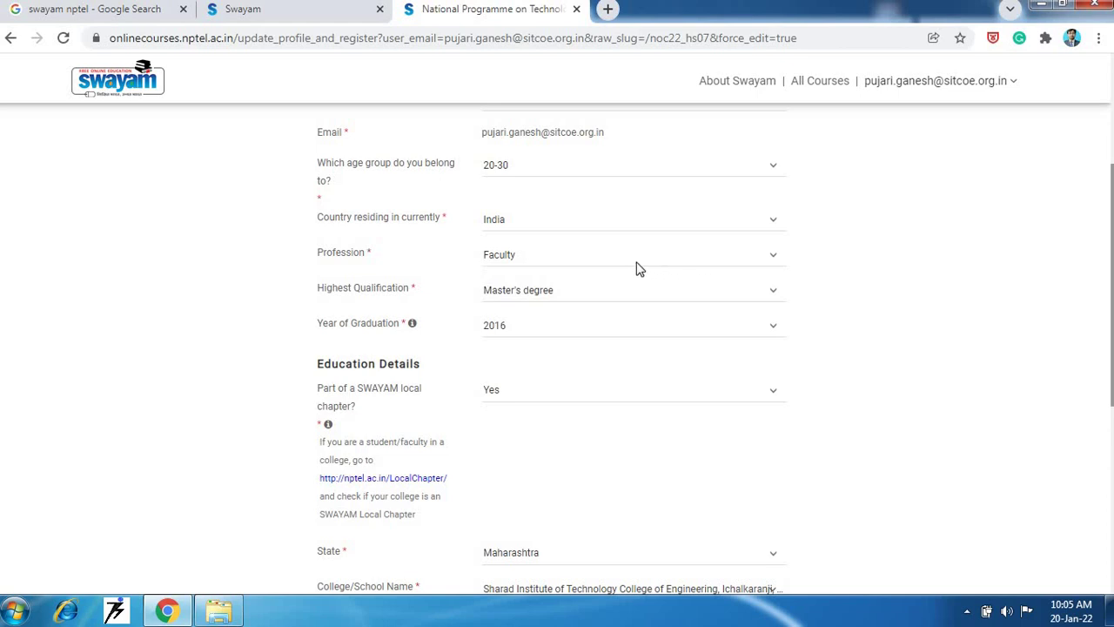
pyautogui.click(694, 261)
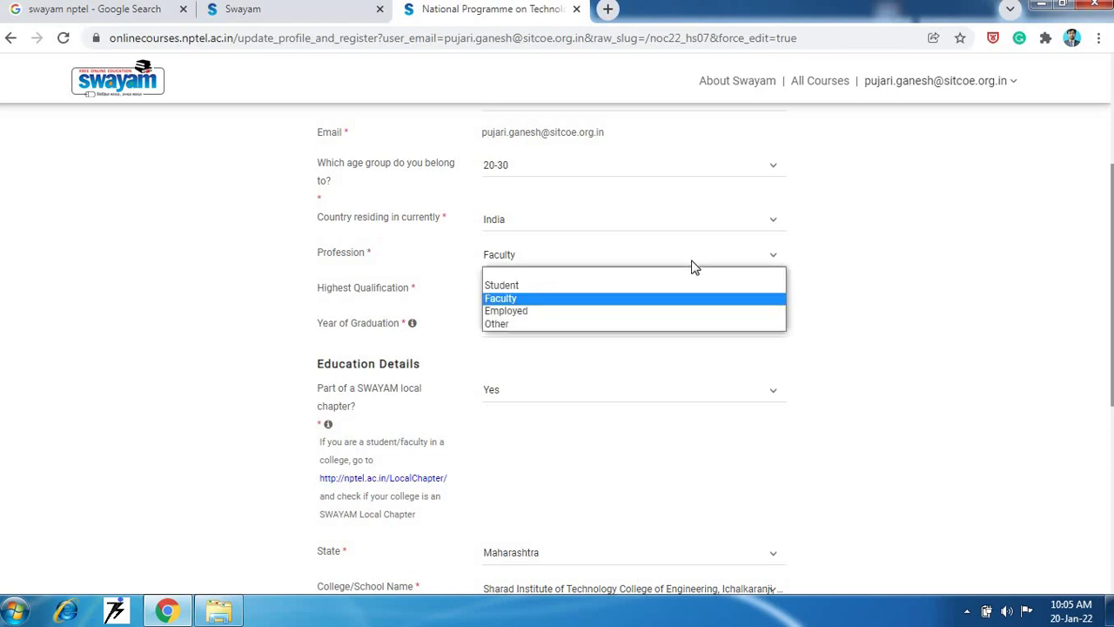
pyautogui.click(694, 265)
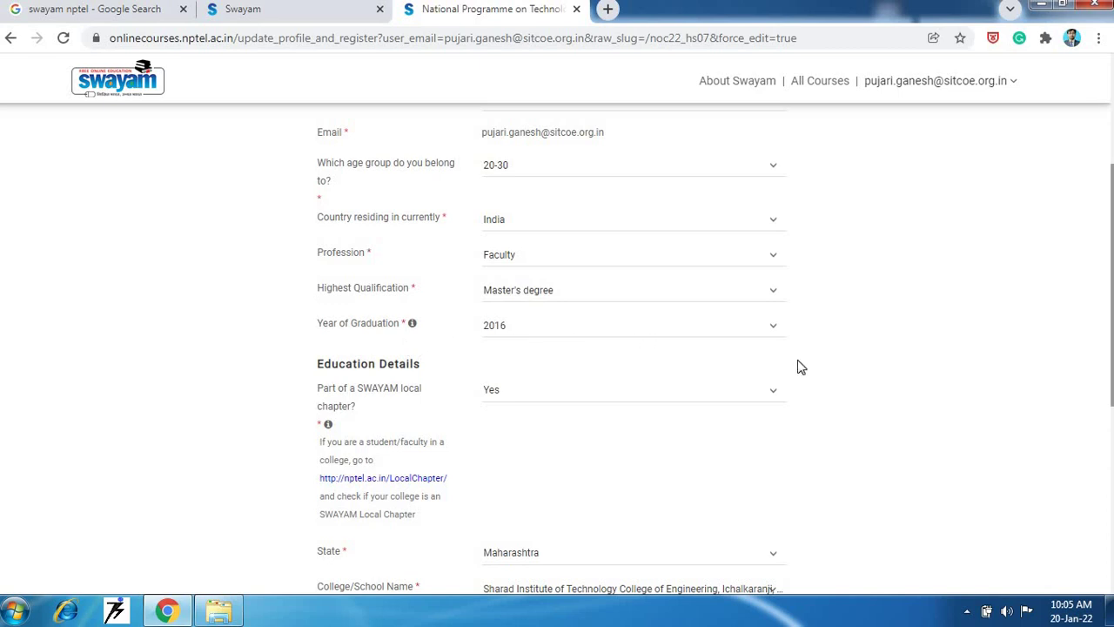
pyautogui.scroll(-1, 492, 350)
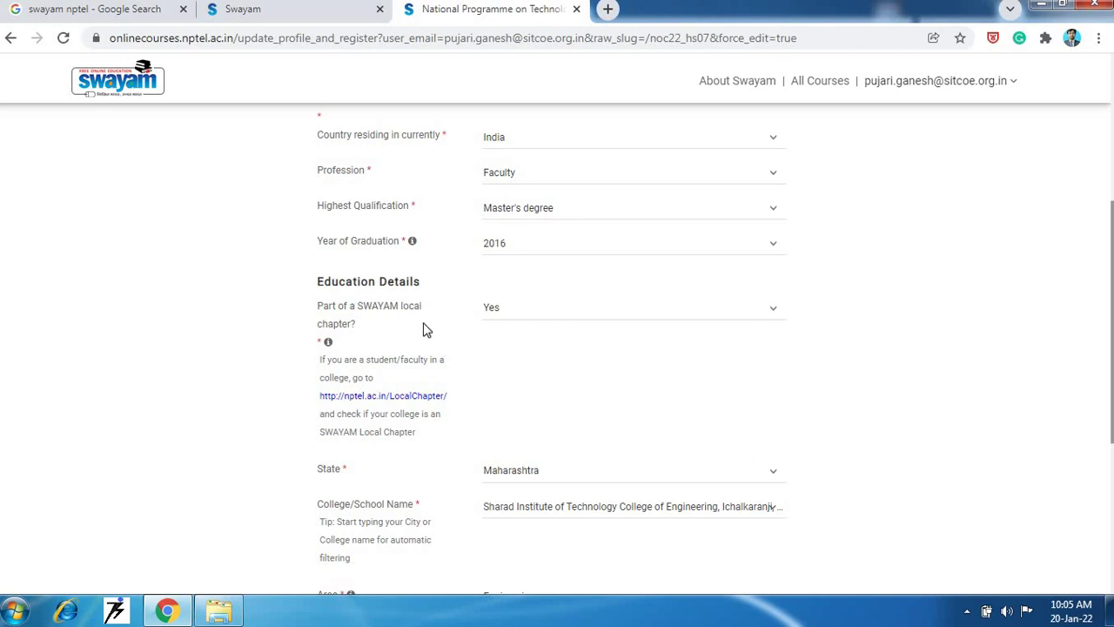
# - Keep Yes for local chapter membership, confirming Area Engineering and Department Mechanical Engineering
pyautogui.click(752, 316)
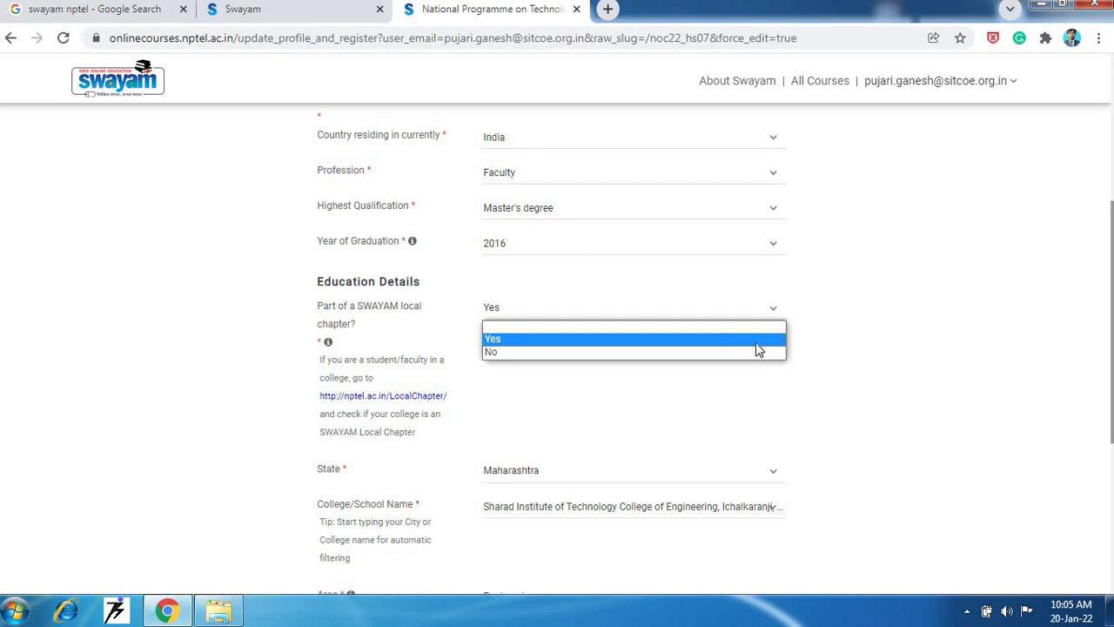
pyautogui.click(756, 342)
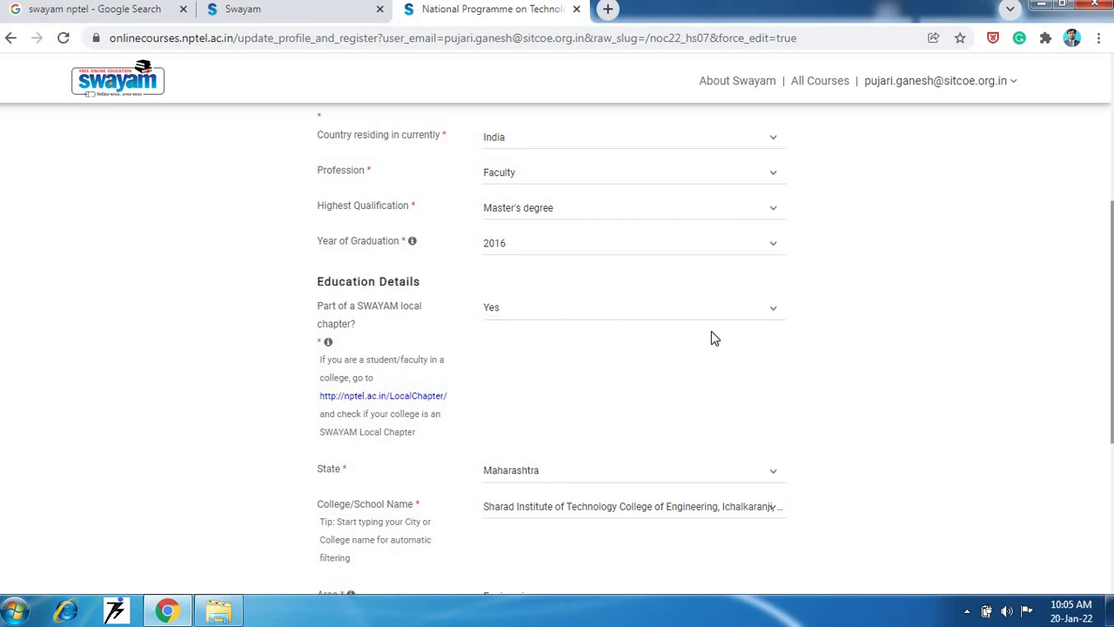
pyautogui.scroll(-2, 849, 405)
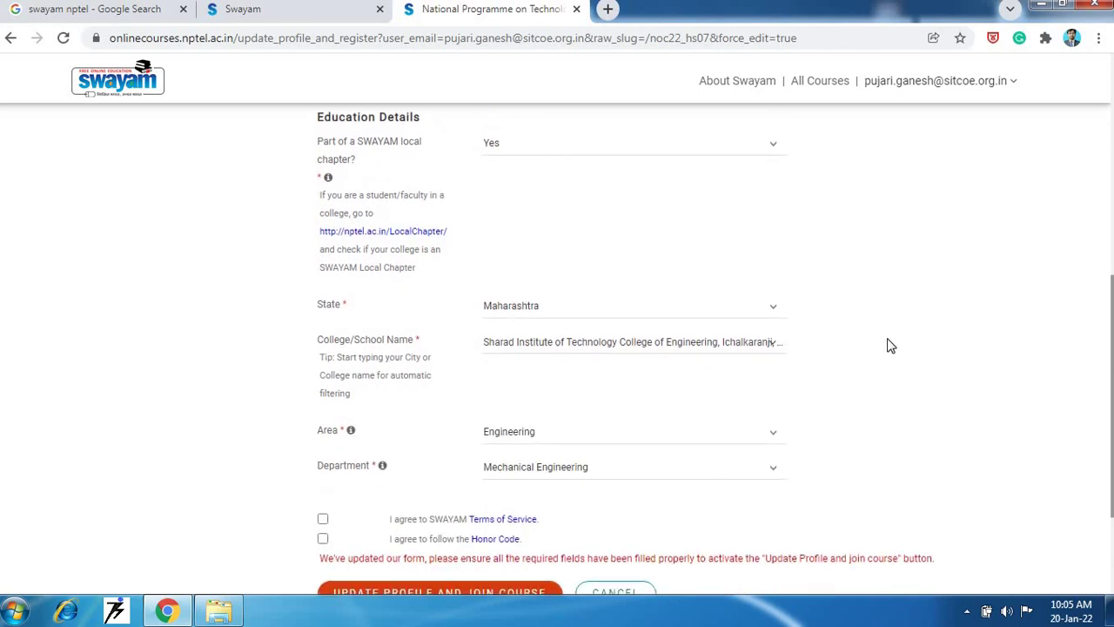
pyautogui.scroll(-1, 818, 361)
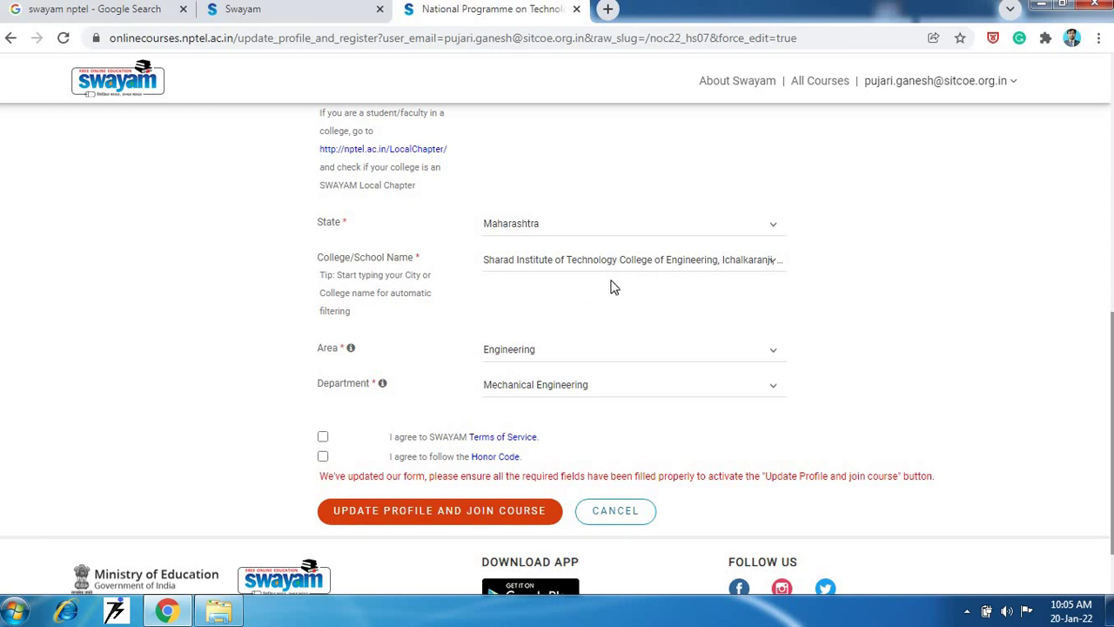
pyautogui.click(753, 270)
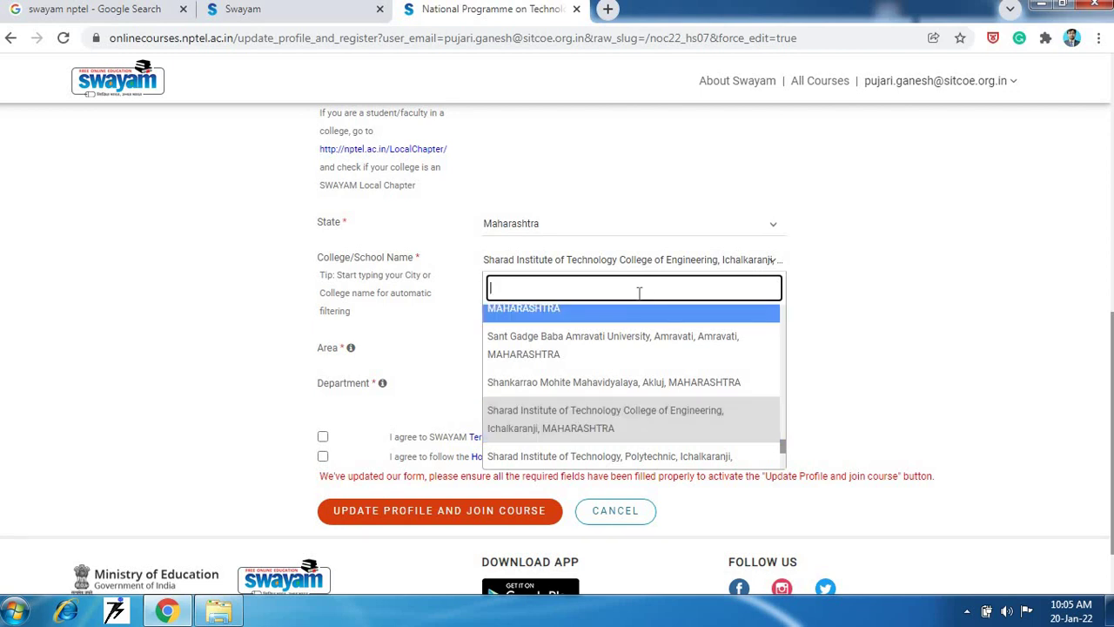
pyautogui.click(896, 315)
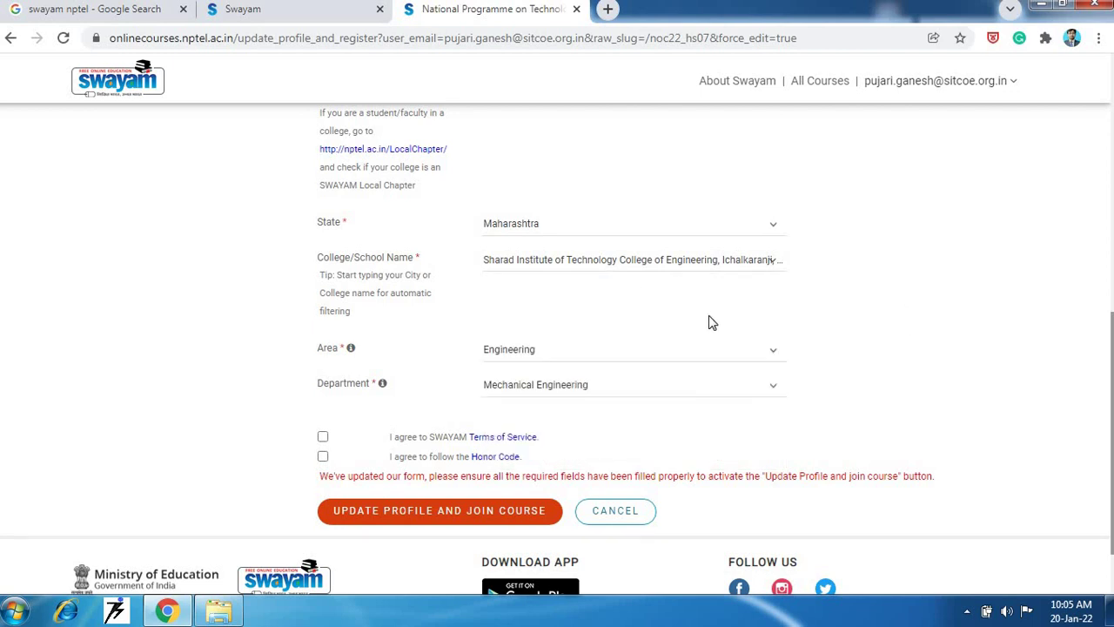
pyautogui.click(743, 273)
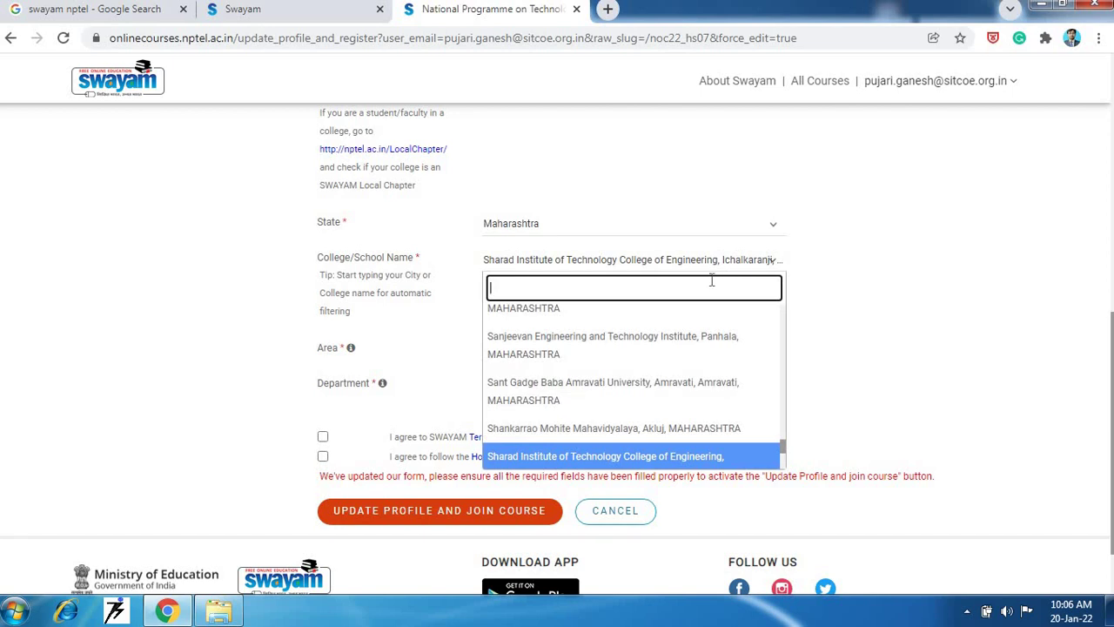
pyautogui.click(830, 278)
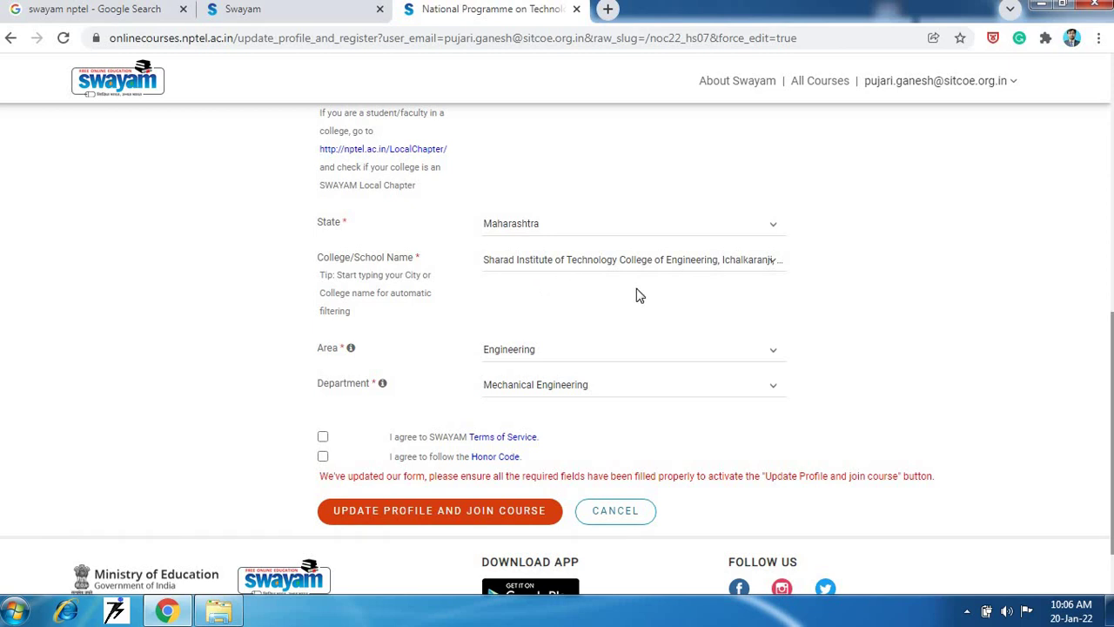
pyautogui.scroll(-1, 839, 313)
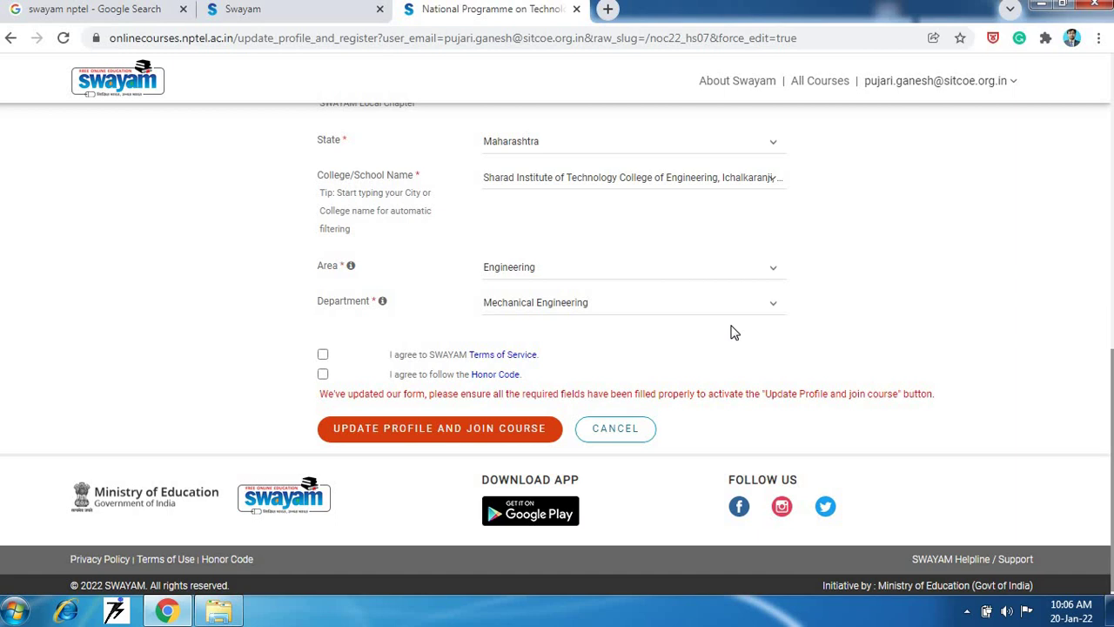
# - Keep Mechanical Engineering as Department and agree to SWAYAM's Terms of Service and the Honor Code
pyautogui.click(749, 311)
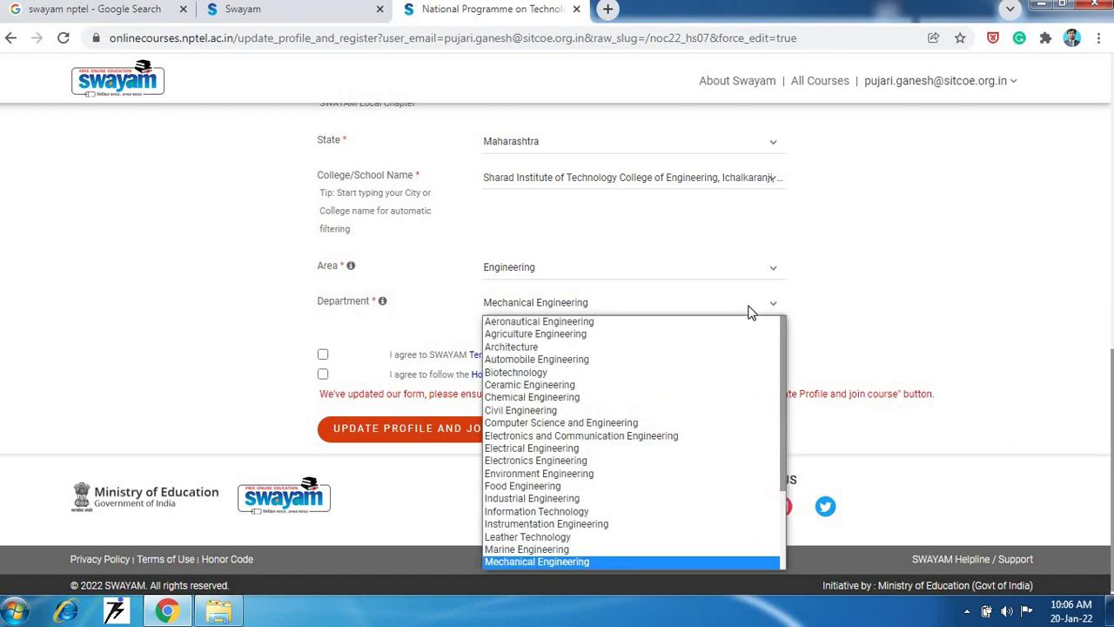
pyautogui.click(749, 311)
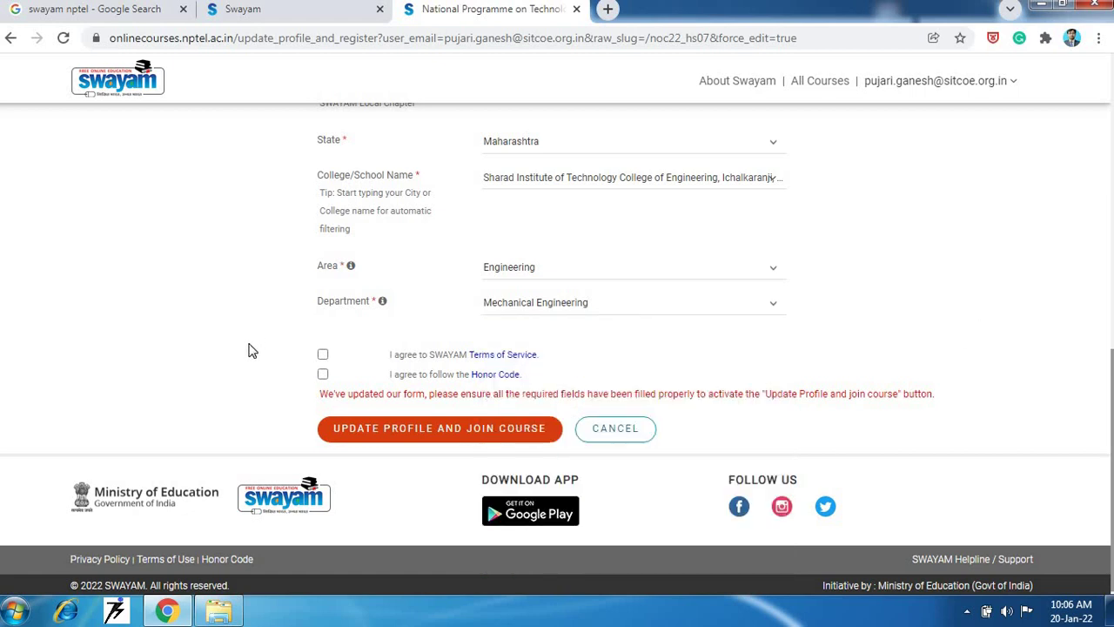
pyautogui.click(322, 357)
pyautogui.click(322, 374)
# - Save the updated profile and join the NPTEL Soft Skill Development course
pyautogui.click(464, 435)
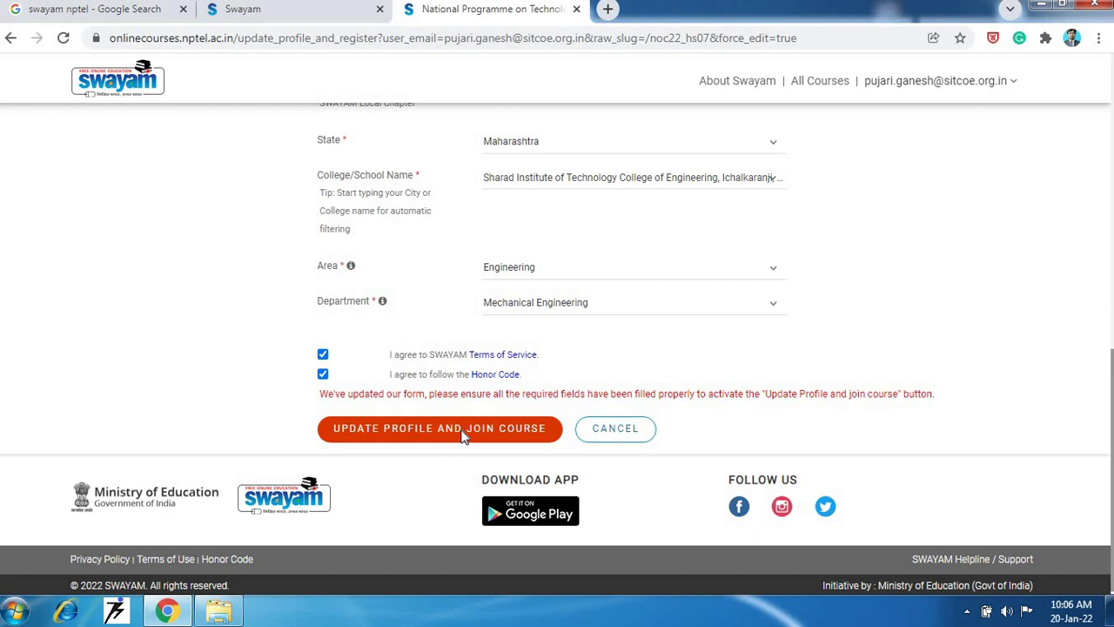